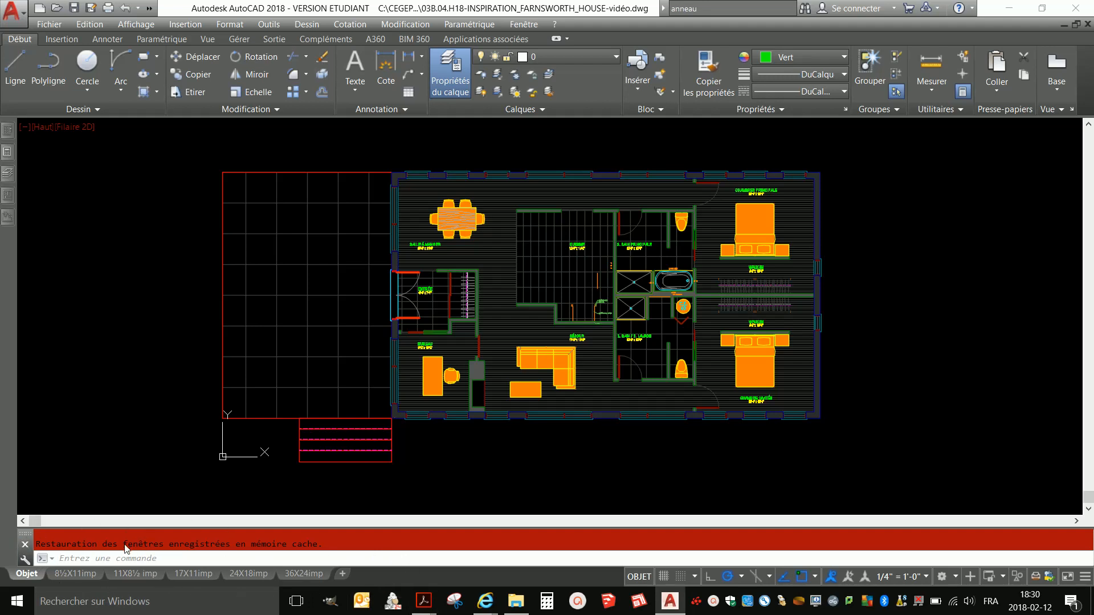
Open the 8½X11imp layout and leave its active viewport for paper space.
mouse_move(82, 576)
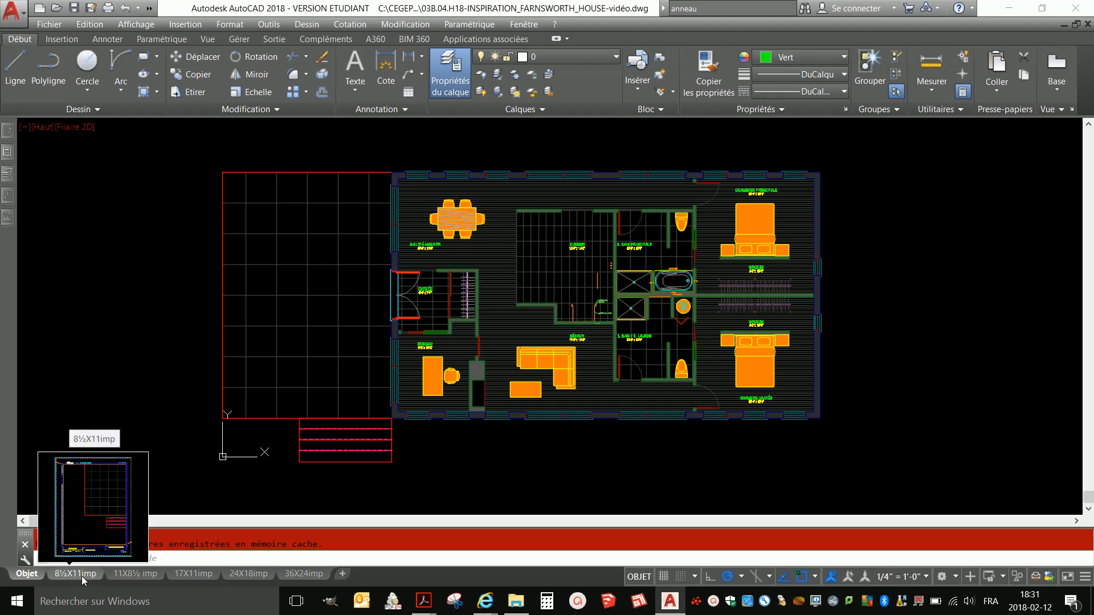
left_click(80, 576)
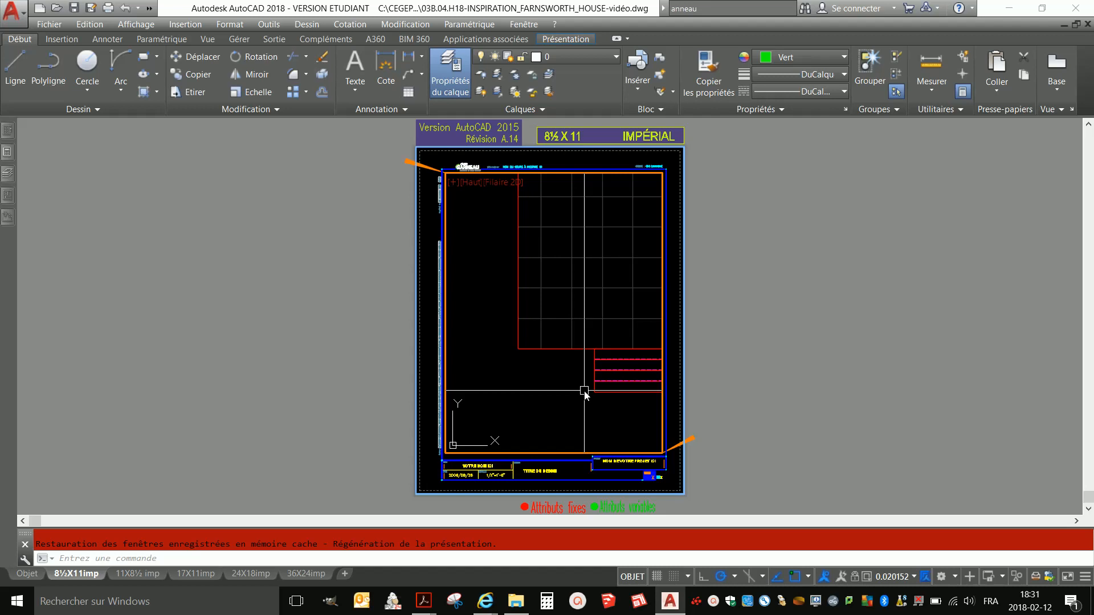
double_click(782, 302)
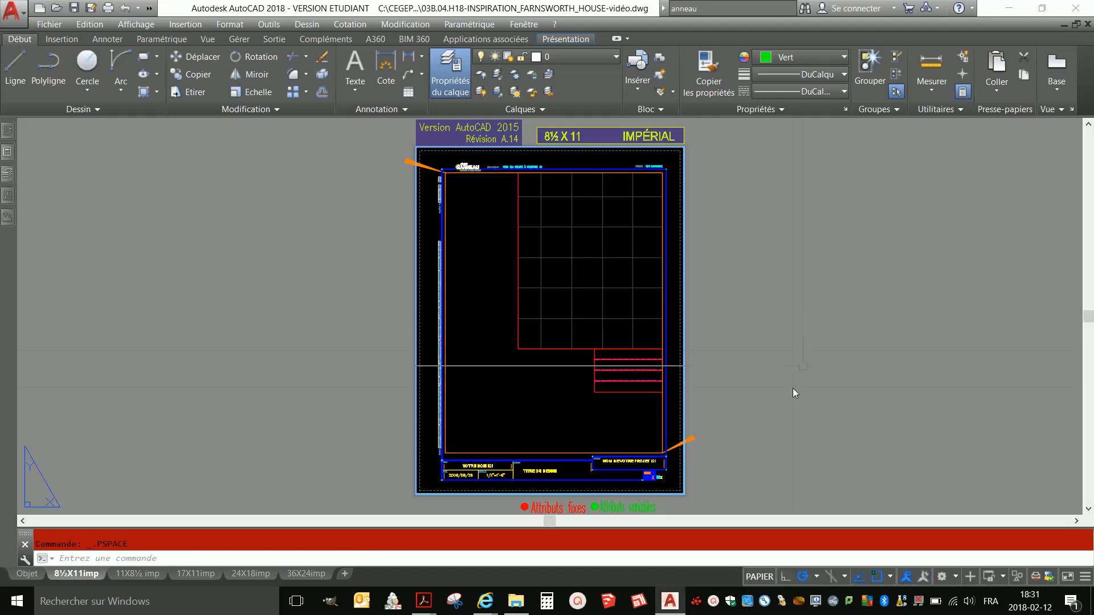
Test selecting the terrace outline through the active viewport, clear the selection and return to paper space.
double_click(543, 392)
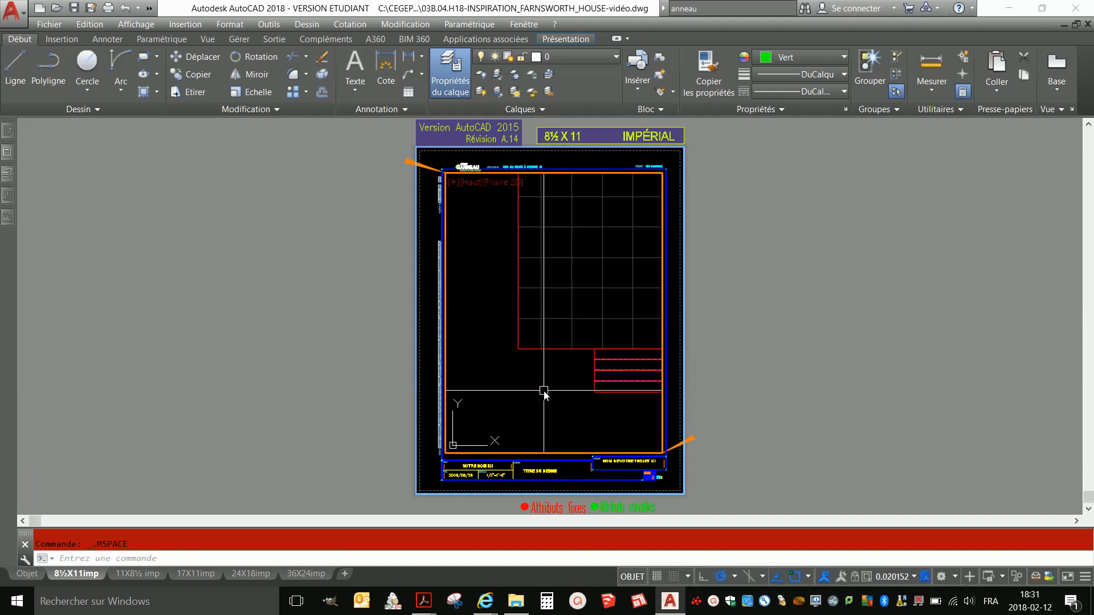
left_click(518, 346)
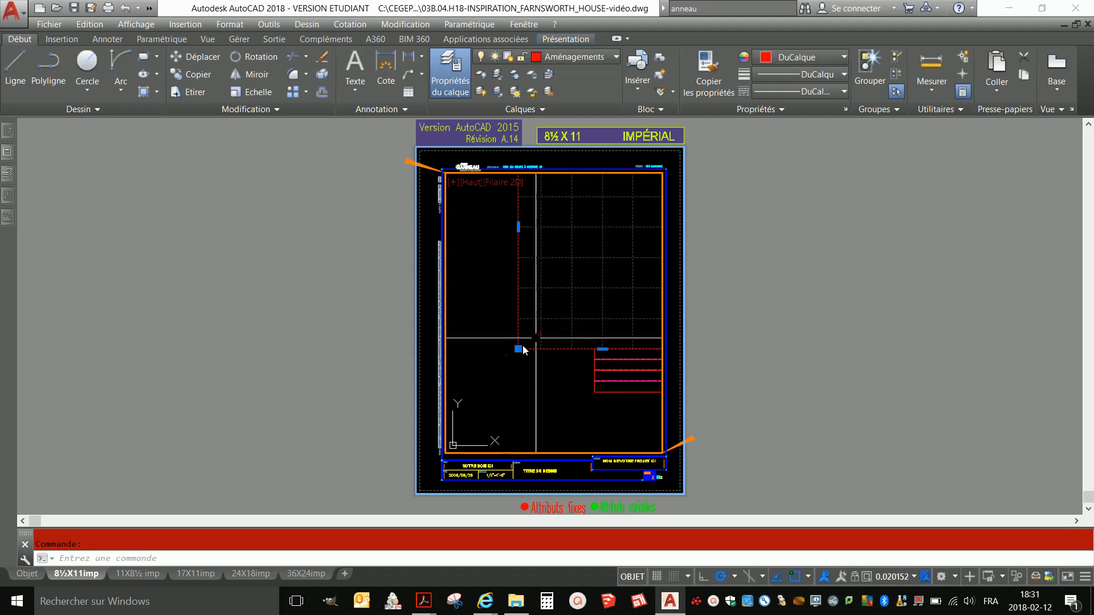
key("Escape")
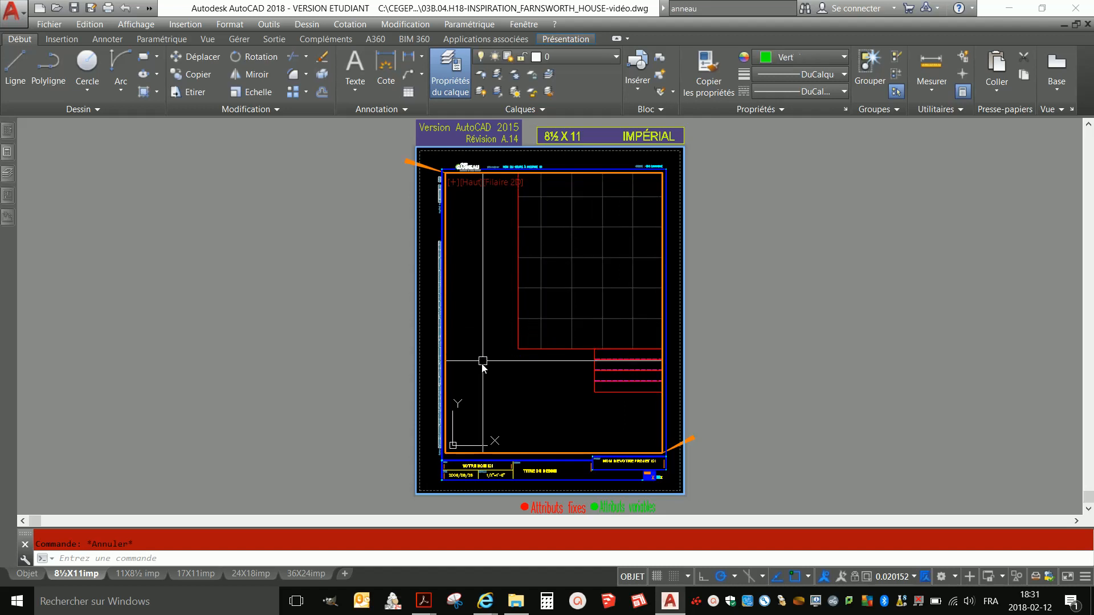
left_click(634, 578)
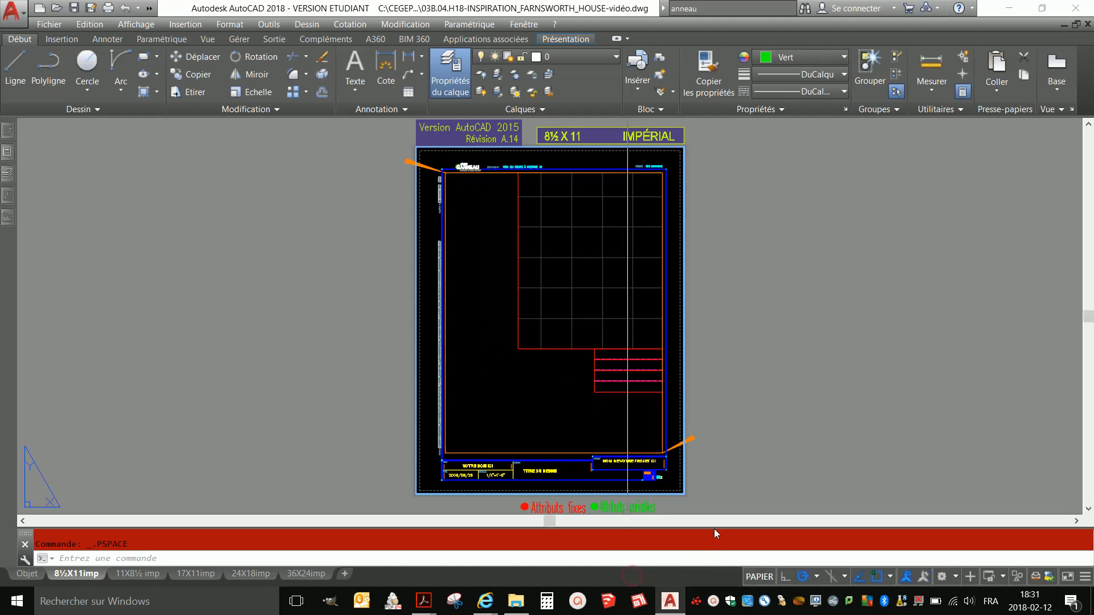
Try to select the floor plan geometry from paper space with crossing windows.
left_click(587, 420)
left_click(482, 250)
left_click(609, 419)
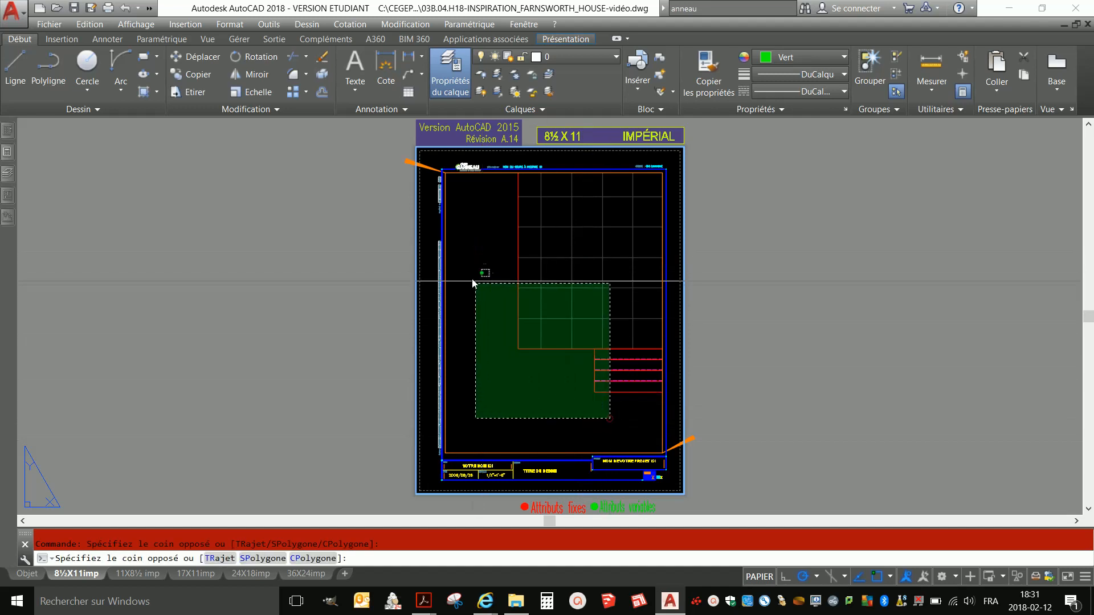
left_click(474, 284)
left_click(625, 410)
left_click(484, 249)
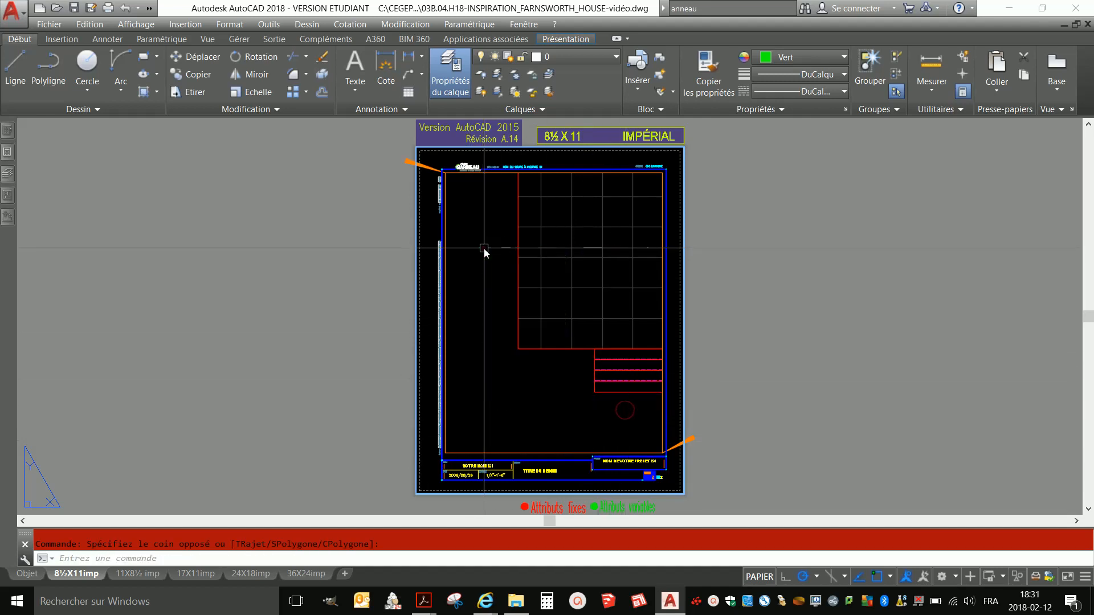
Activate the layout viewport and fit the whole floor plan inside it, roughly centred.
double_click(484, 249)
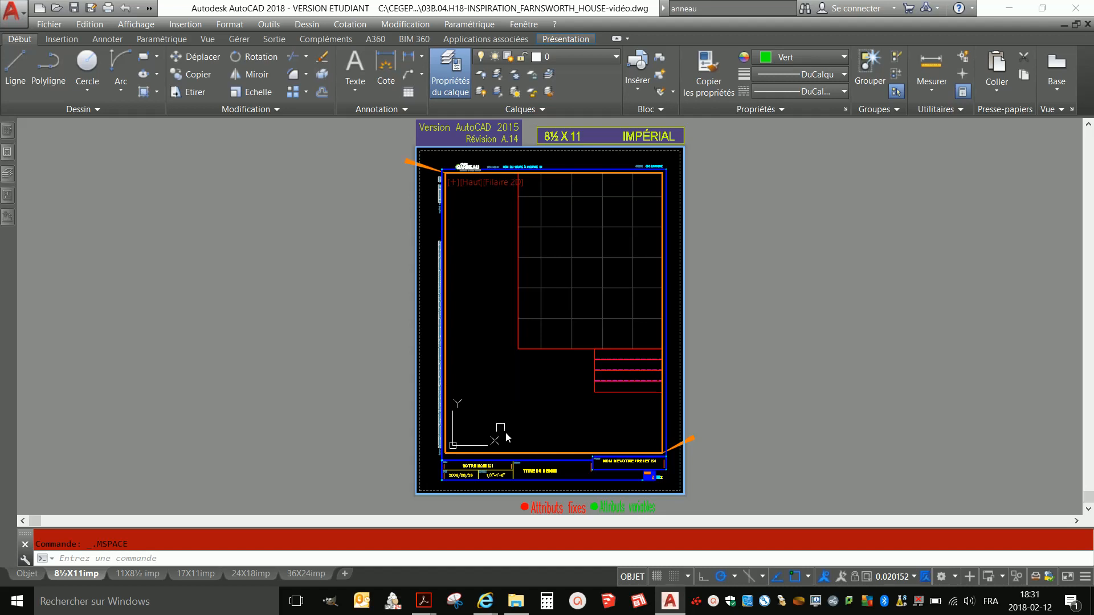
middle_click(530, 397)
middle_click(530, 397)
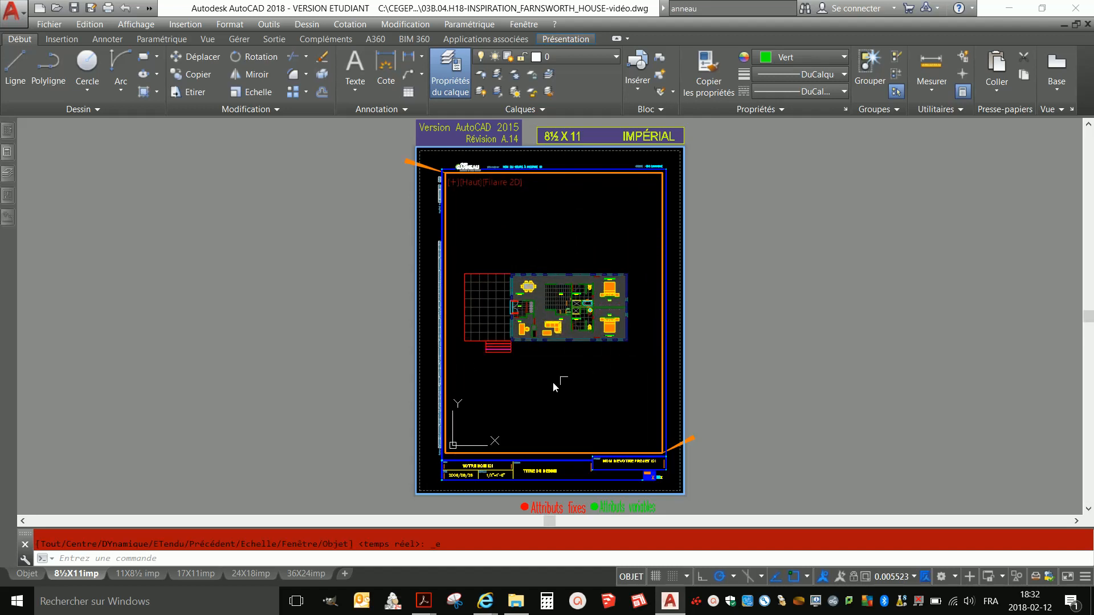
middle_click_drag(546, 384, 555, 383)
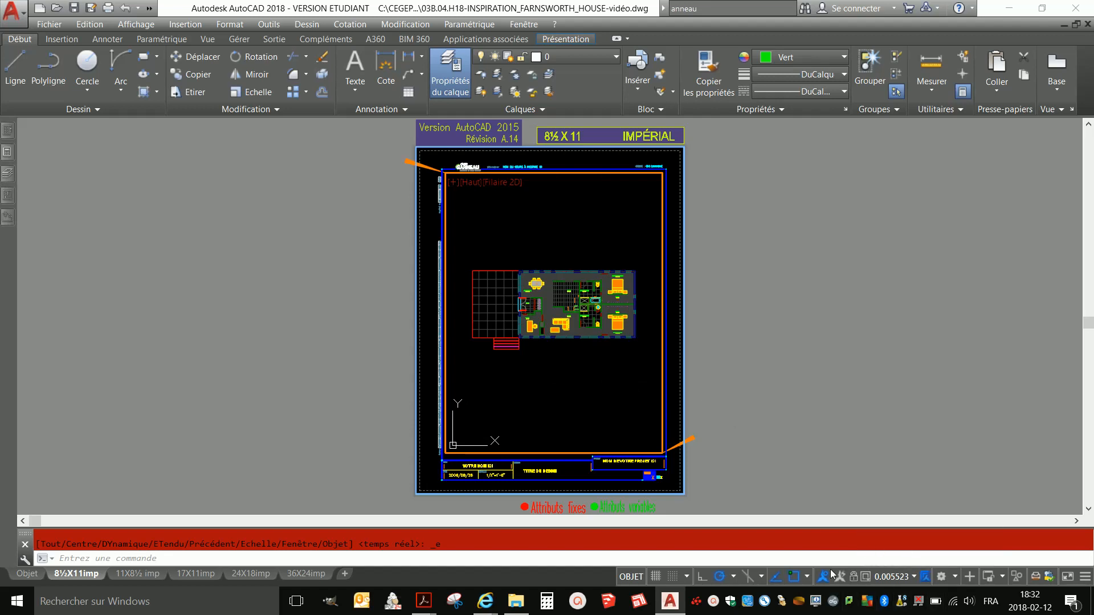
Try 3/32" = 1'-0" as the viewport scale, and settle on 1/16" = 1'-0".
left_click(915, 576)
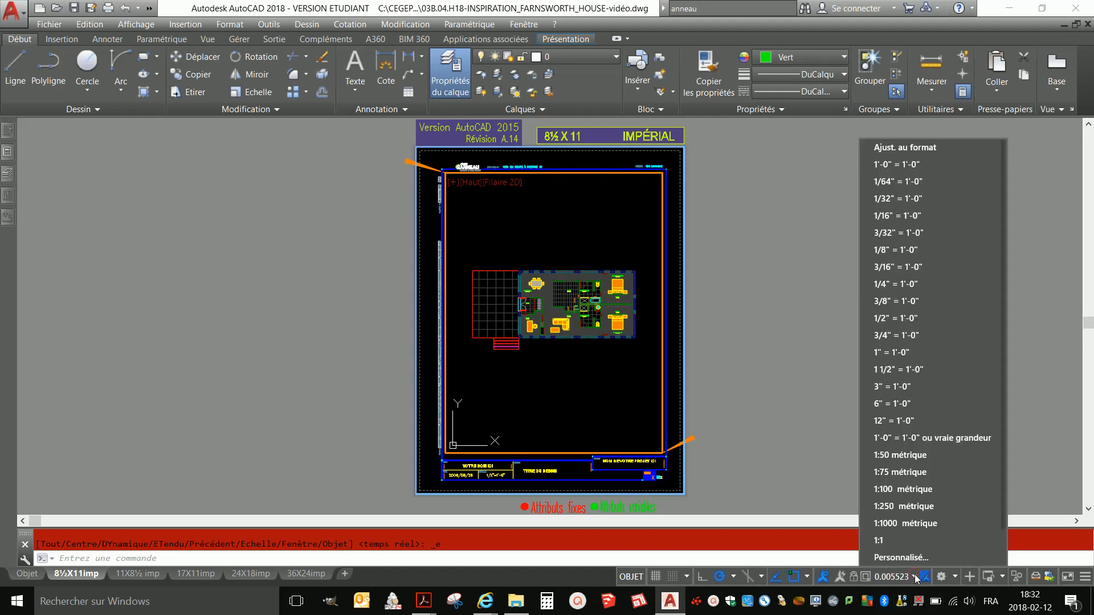
left_click(904, 237)
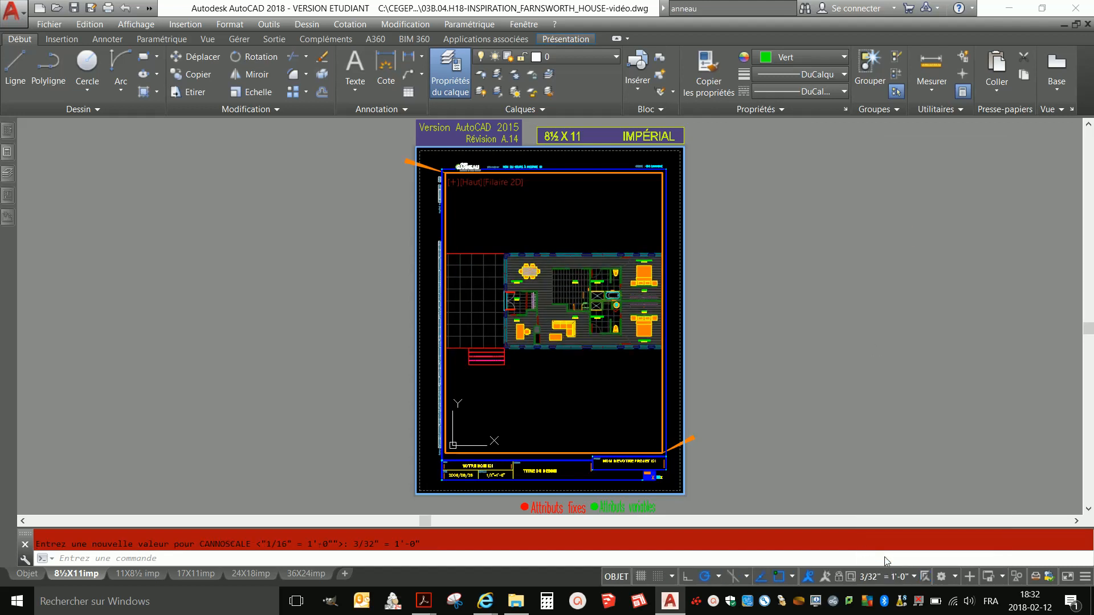
left_click(914, 577)
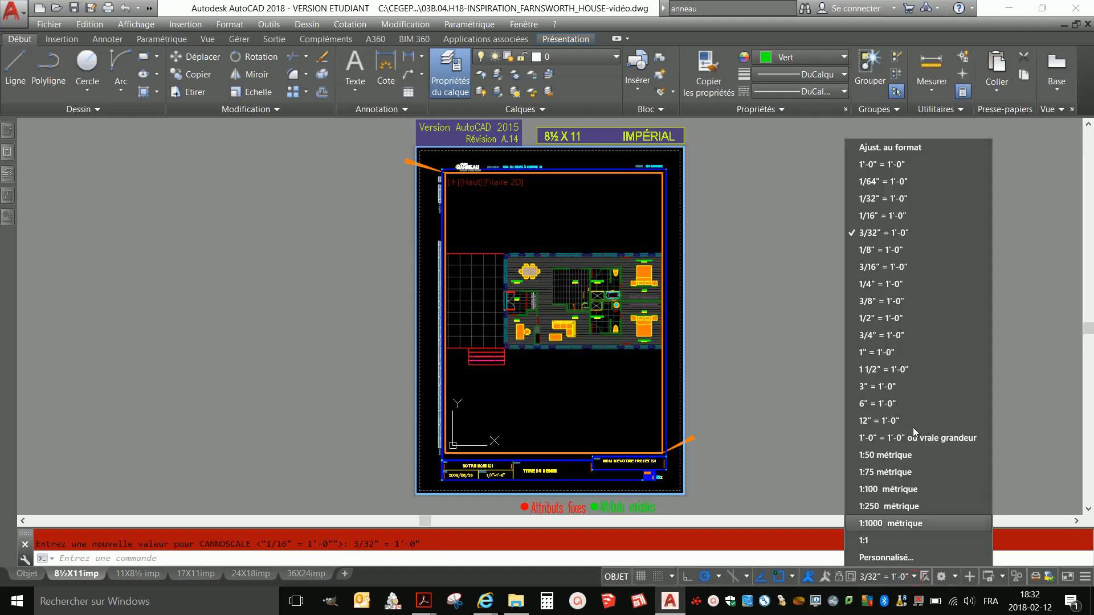
left_click(889, 217)
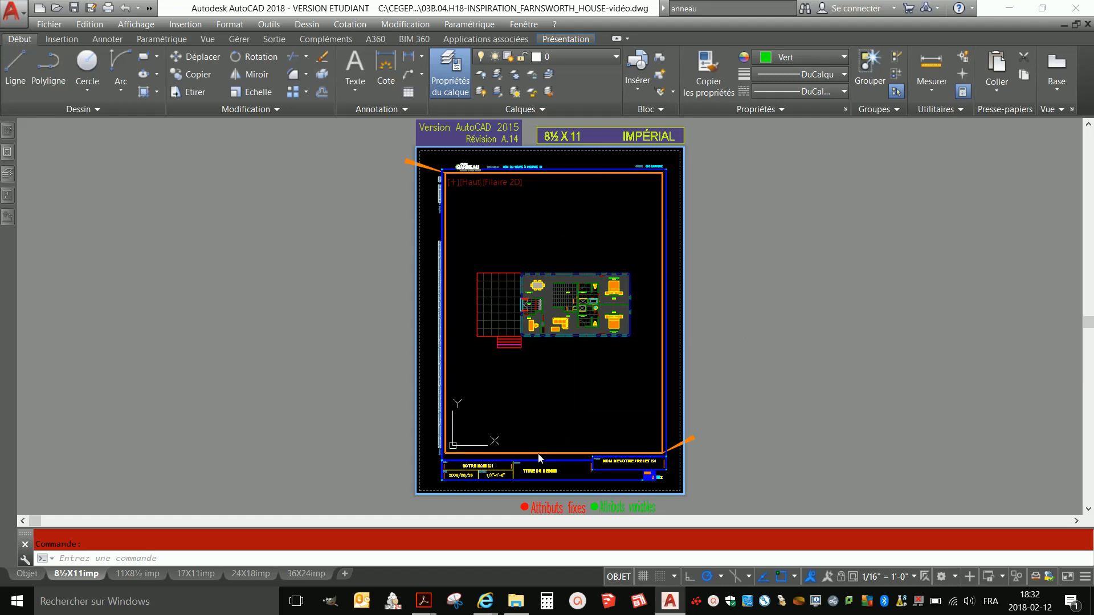
Lock the viewport and test the lock by zooming in and out over the floor plan.
left_click(842, 577)
scroll(551, 285, "up", 10)
scroll(551, 284, "down", 8)
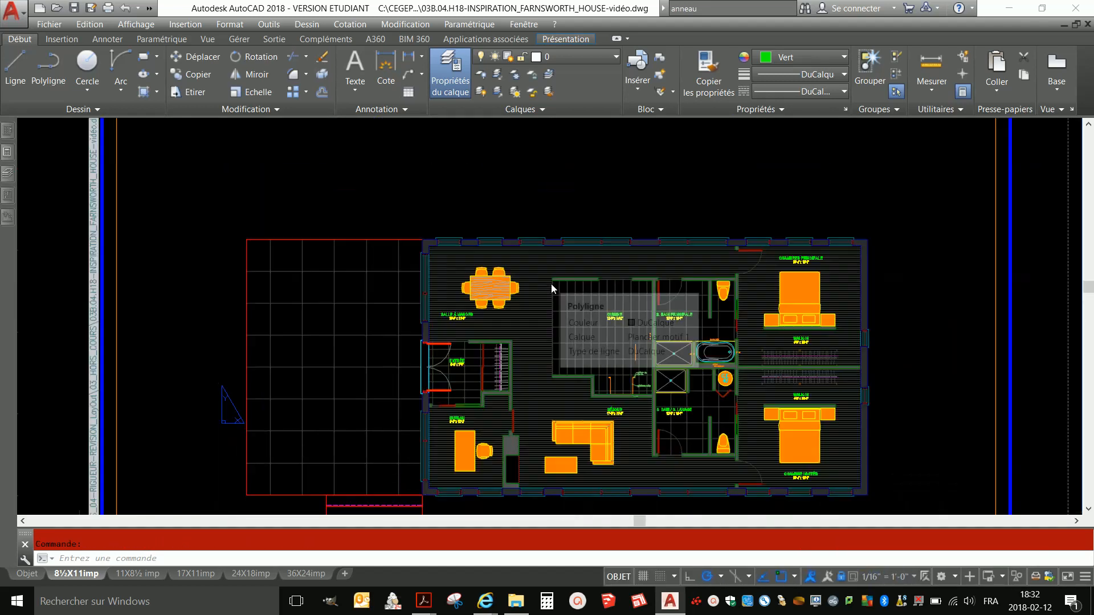
scroll(566, 365, "up", 4)
scroll(566, 364, "up", 2)
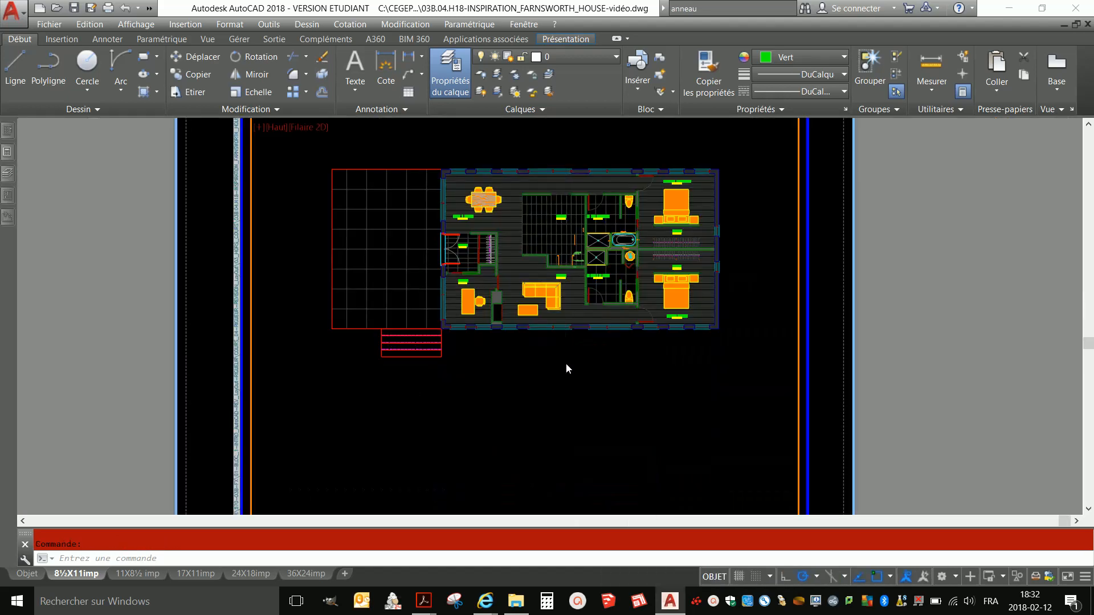
scroll(554, 387, "down", 4)
scroll(534, 291, "up", 2)
scroll(534, 291, "up", 2)
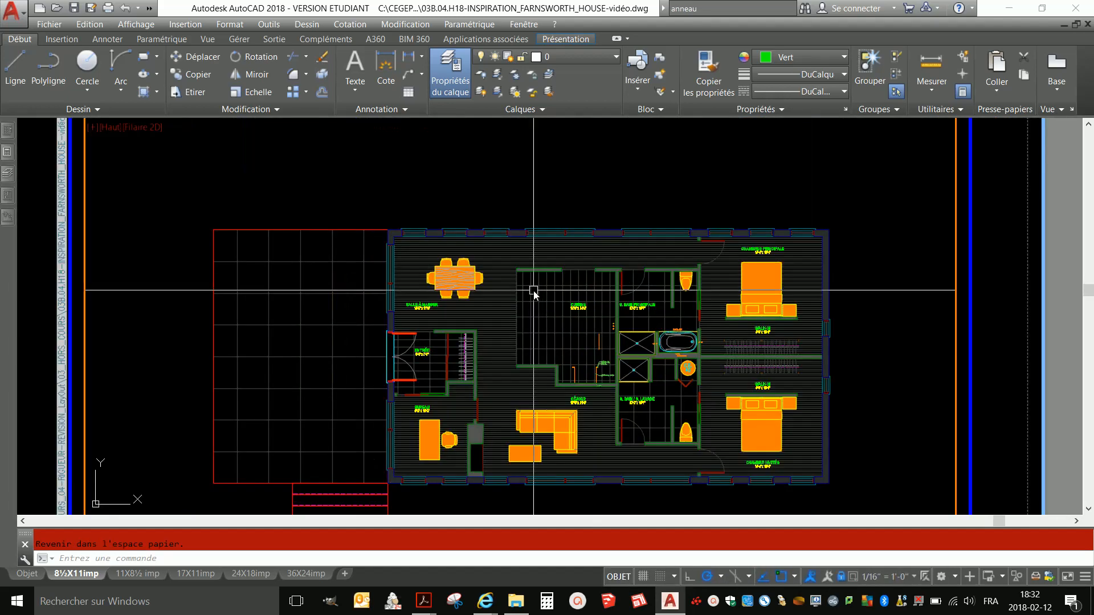
scroll(534, 291, "down", 4)
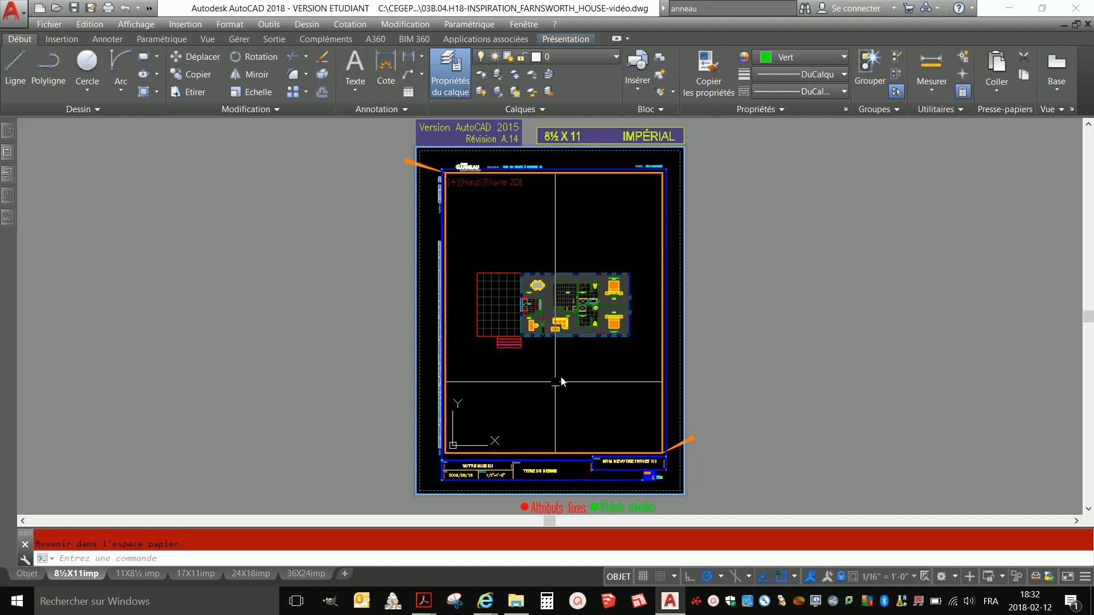
Freeze the furniture, bathroom fixture and water heater layers (Mob_Mobilier, PLB_Wc, PLB_Chauffe-Eau) in this viewport by picking their objects.
left_click(480, 76)
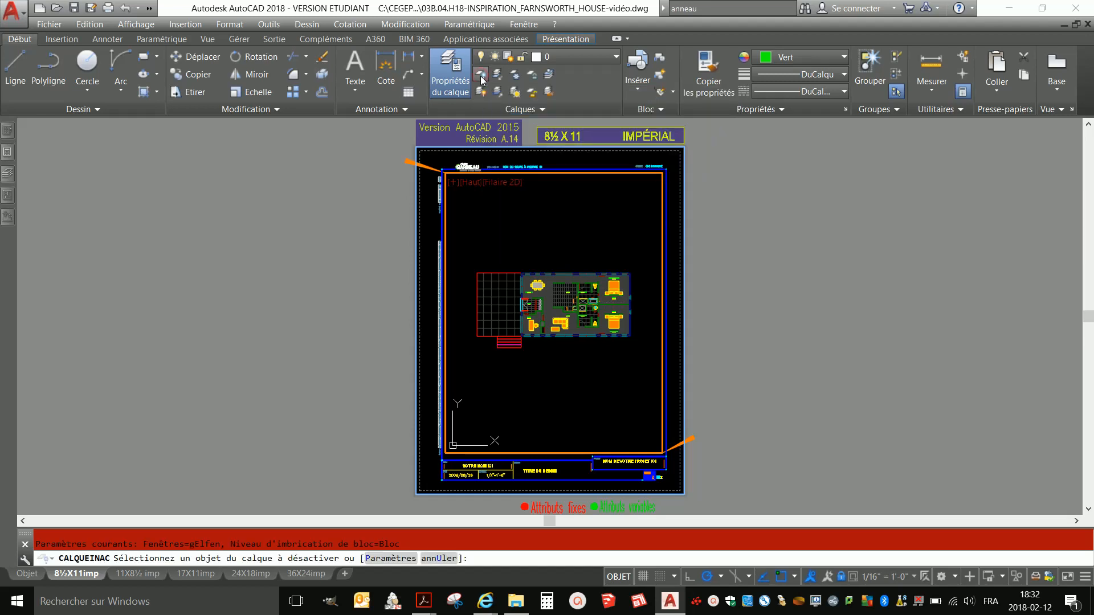
scroll(548, 290, "up", 5)
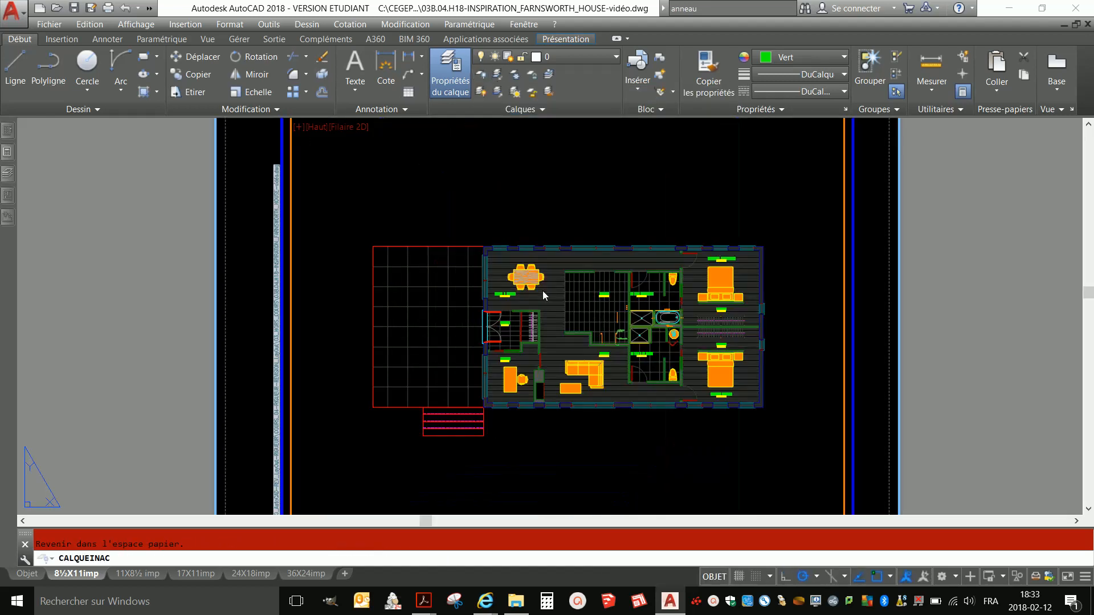
scroll(543, 291, "up", 2)
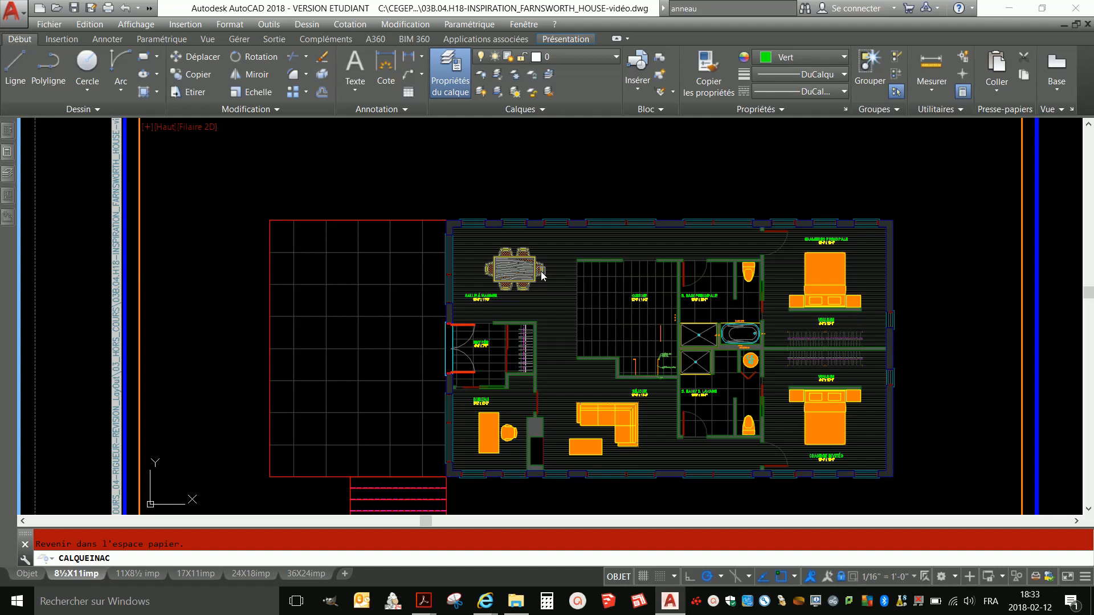
left_click(543, 270)
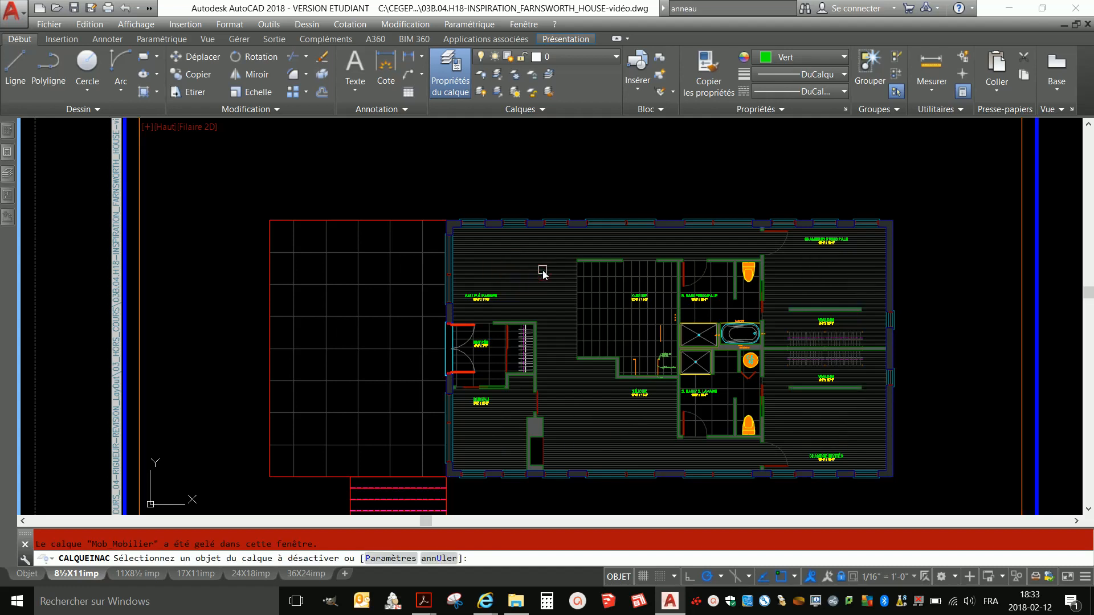
left_click(751, 287)
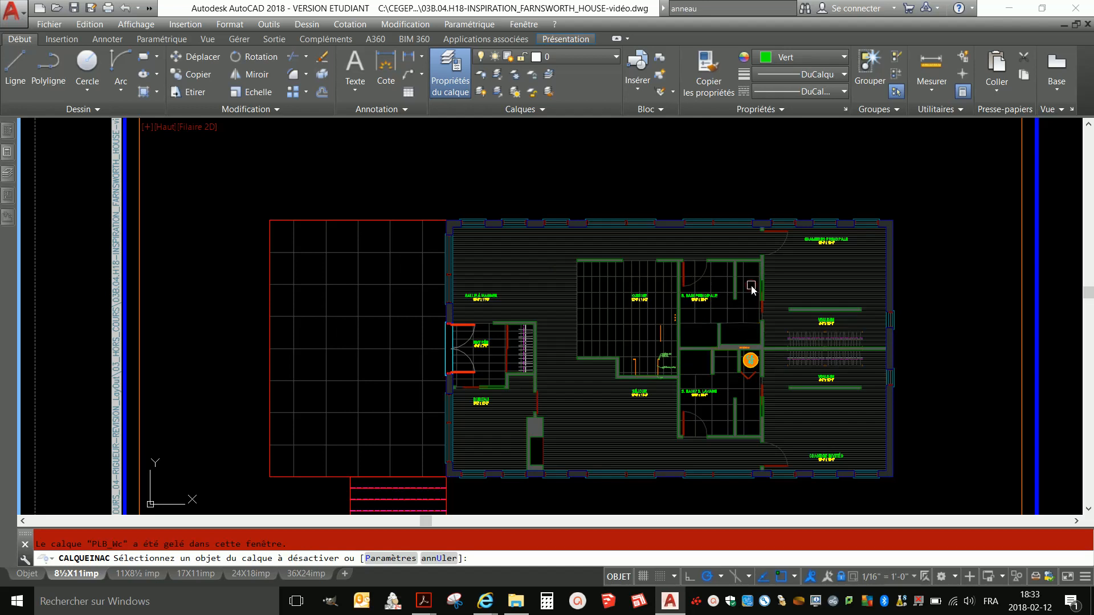
left_click(752, 365)
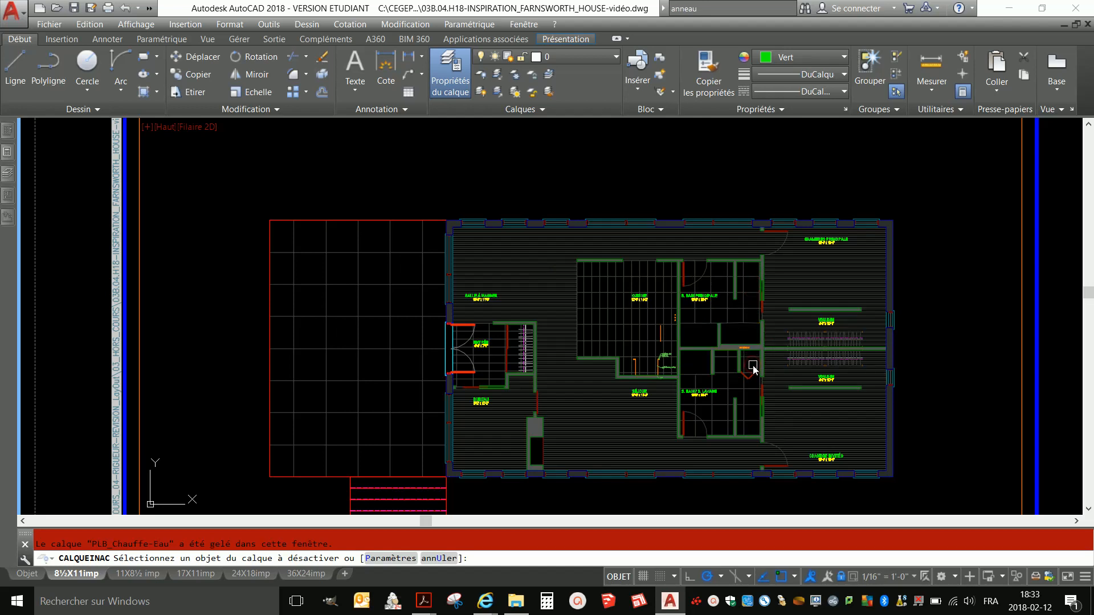
Freeze the current layer 0 in the viewport by picking a bathroom's room name, and end the layer freeze command.
left_click(706, 298)
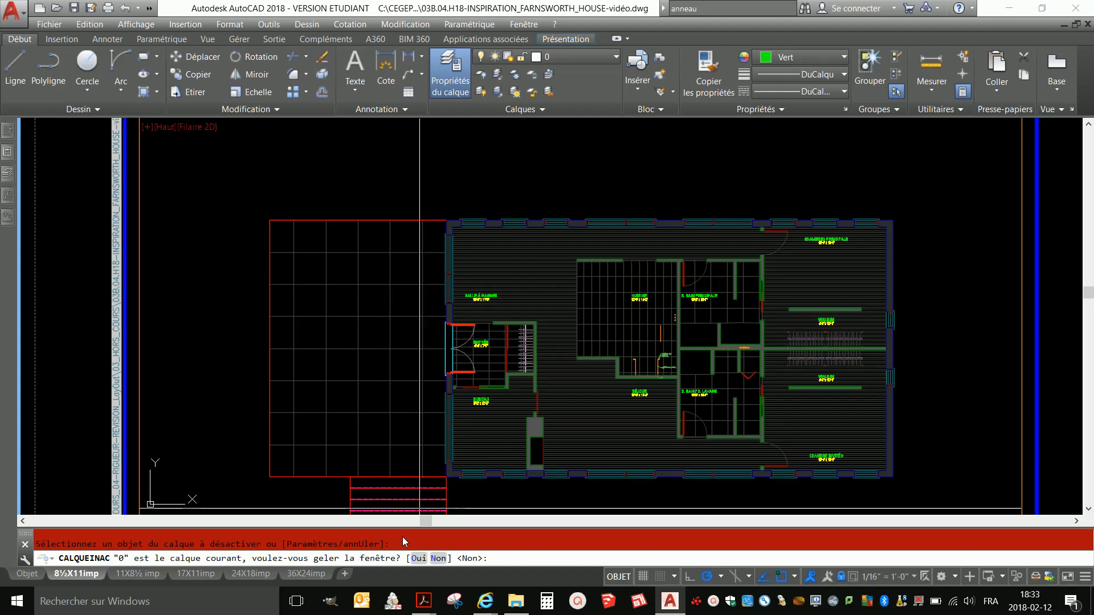
left_click(418, 558)
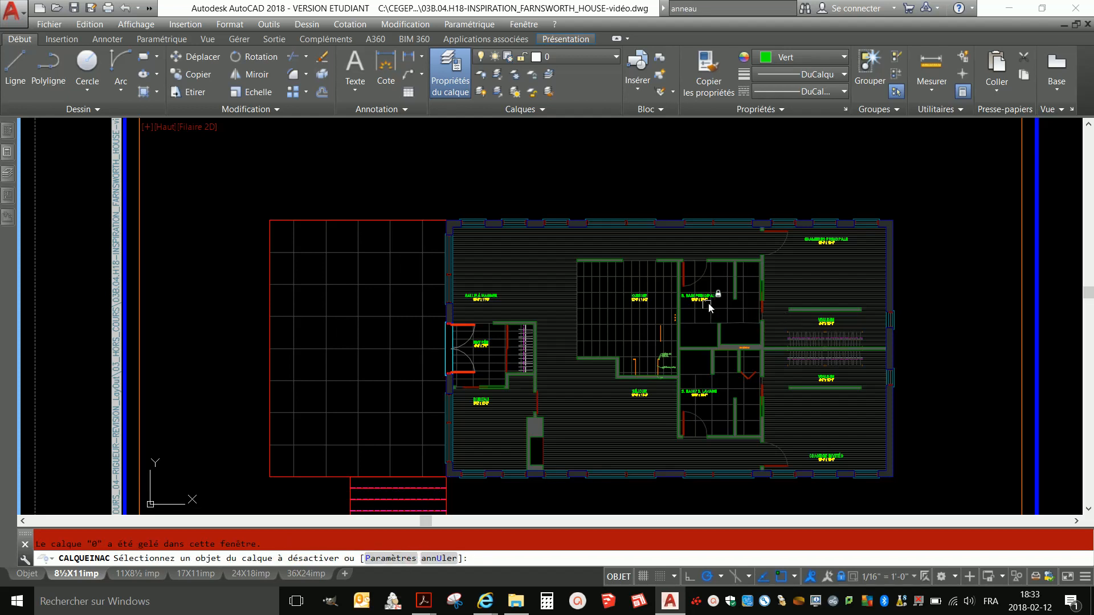
key("Escape")
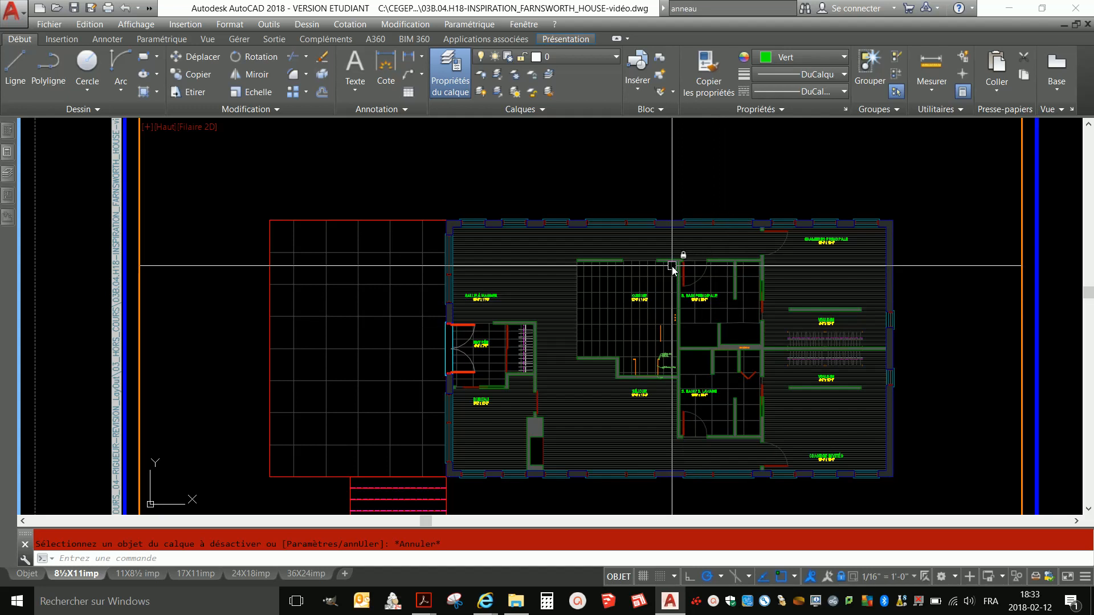
Identify the room names' layer from a bathroom label and freeze Réf_Nom Pièce in the current viewport.
left_click(718, 299)
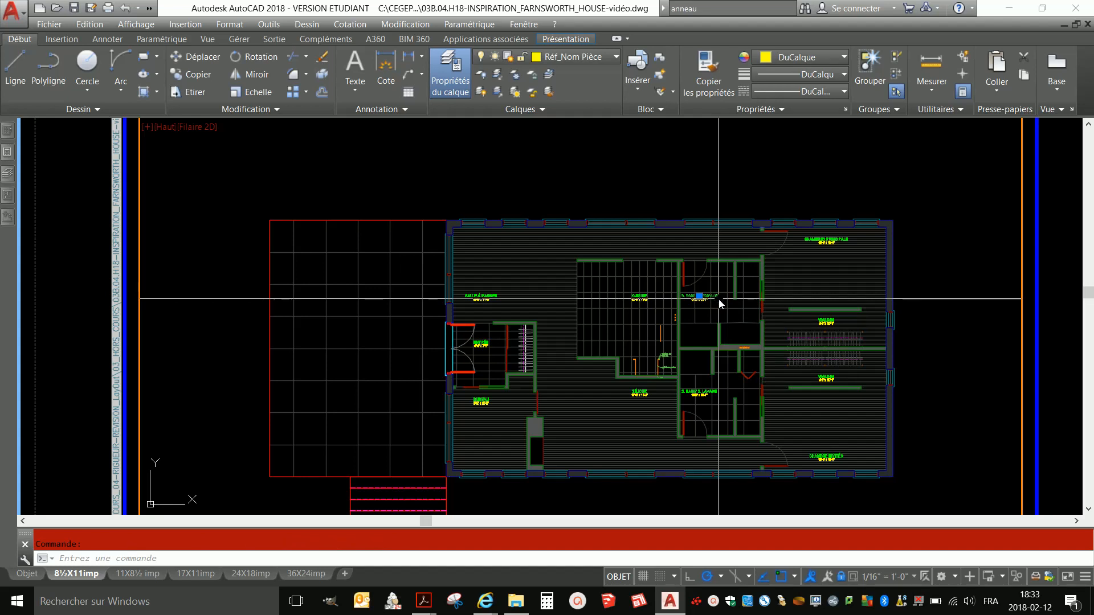
left_click(573, 57)
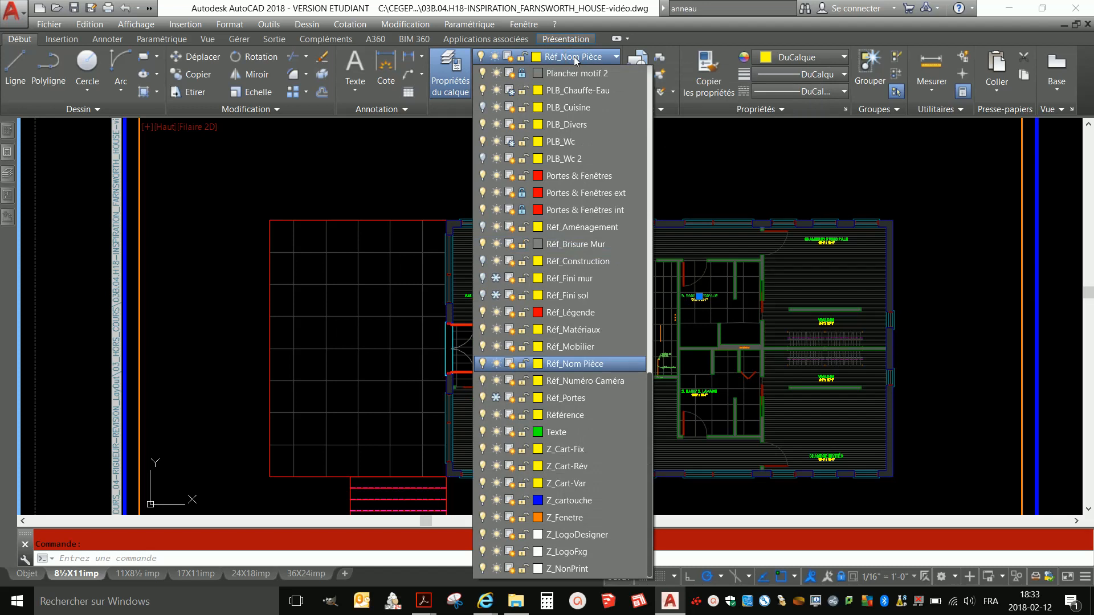
left_click(509, 364)
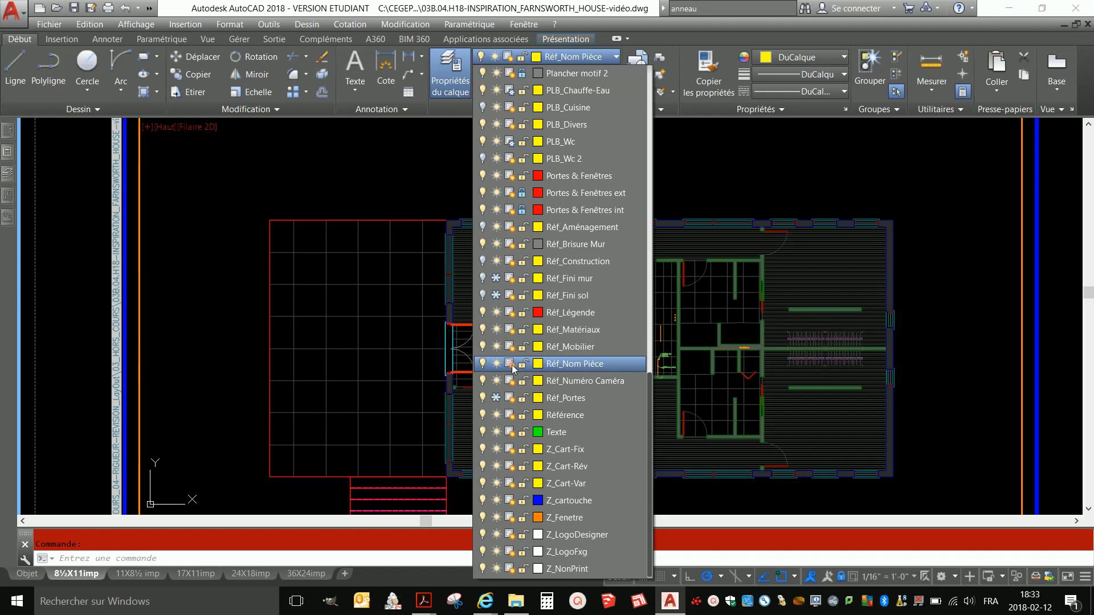
left_click(1062, 290)
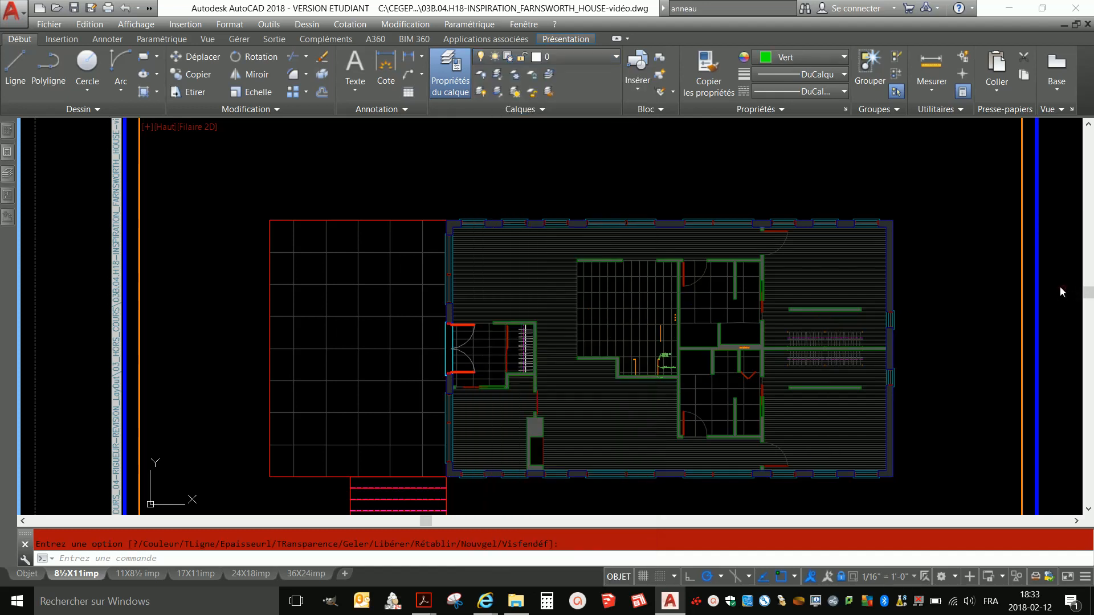
Return to paper space and fit the whole 8½X11 sheet in view.
double_click(1060, 287)
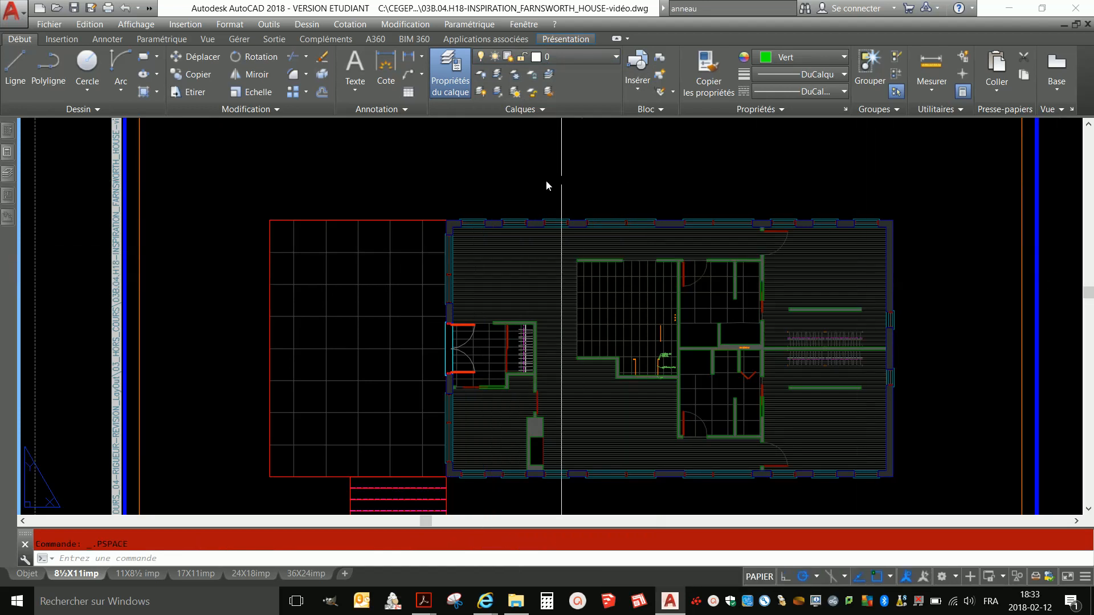
middle_click(531, 182)
middle_click(531, 183)
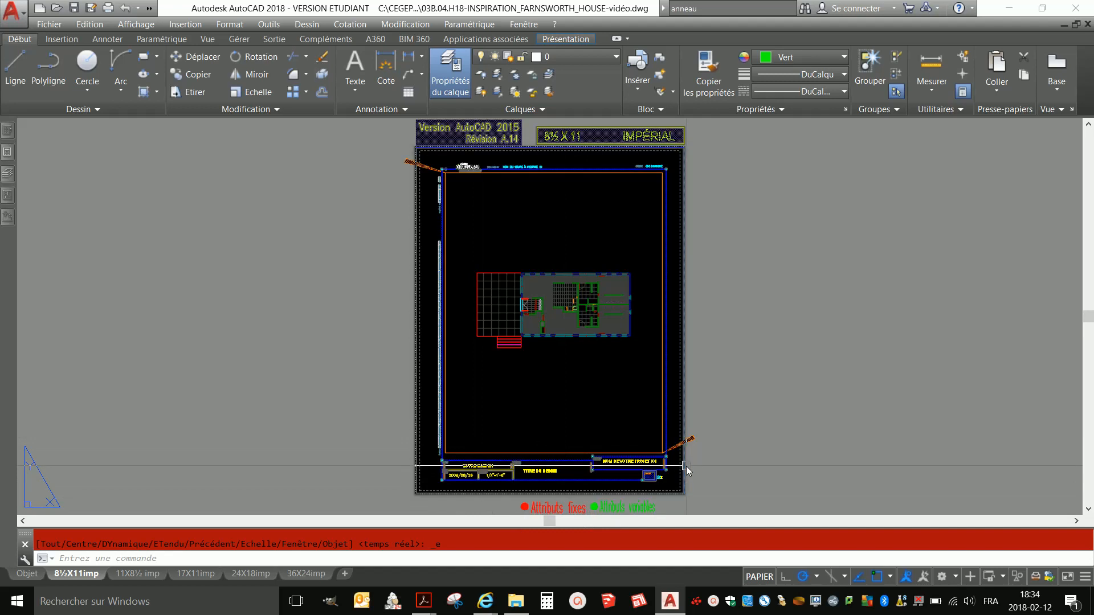
Set the first project name line (T-PROJET1) in the fixed title block attributes to MAISON INSPIRATION FARNSWORTH.
double_click(541, 505)
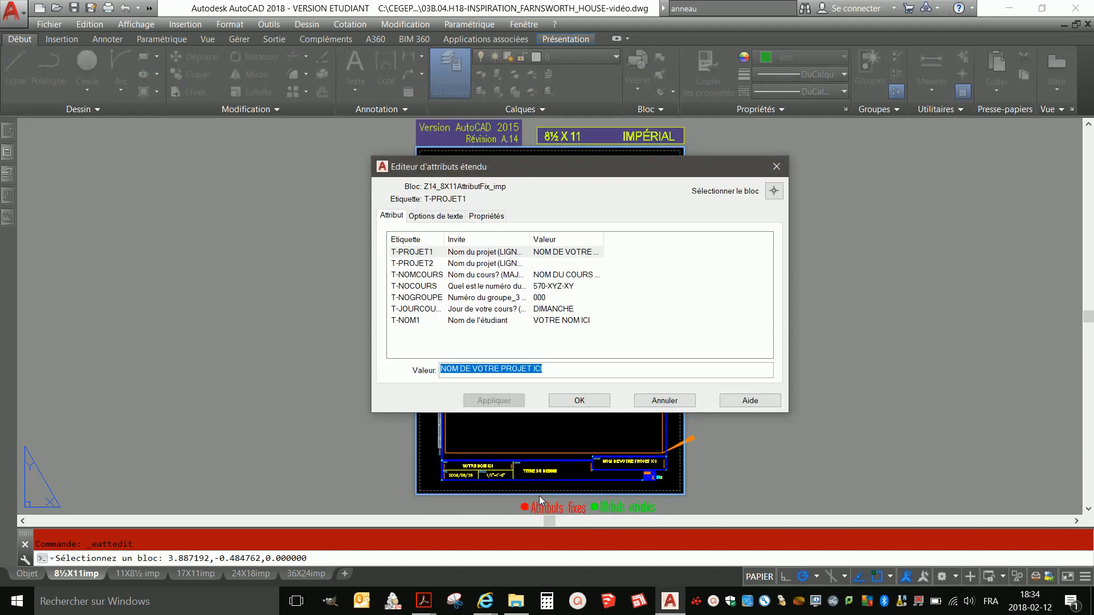
left_click(558, 253)
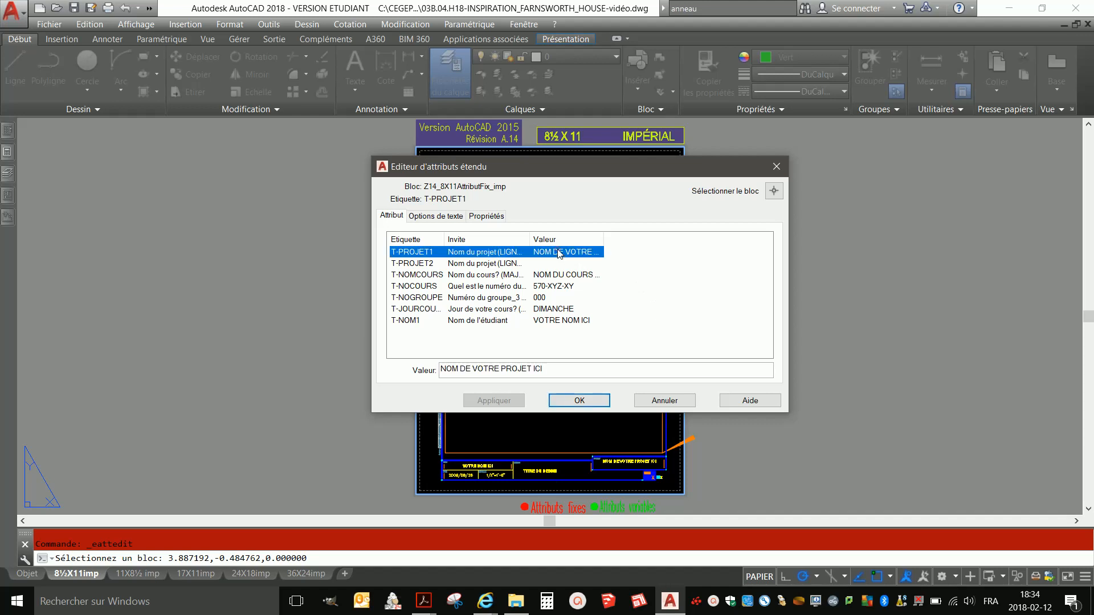
left_click(513, 371)
left_click_drag(556, 370, 389, 367)
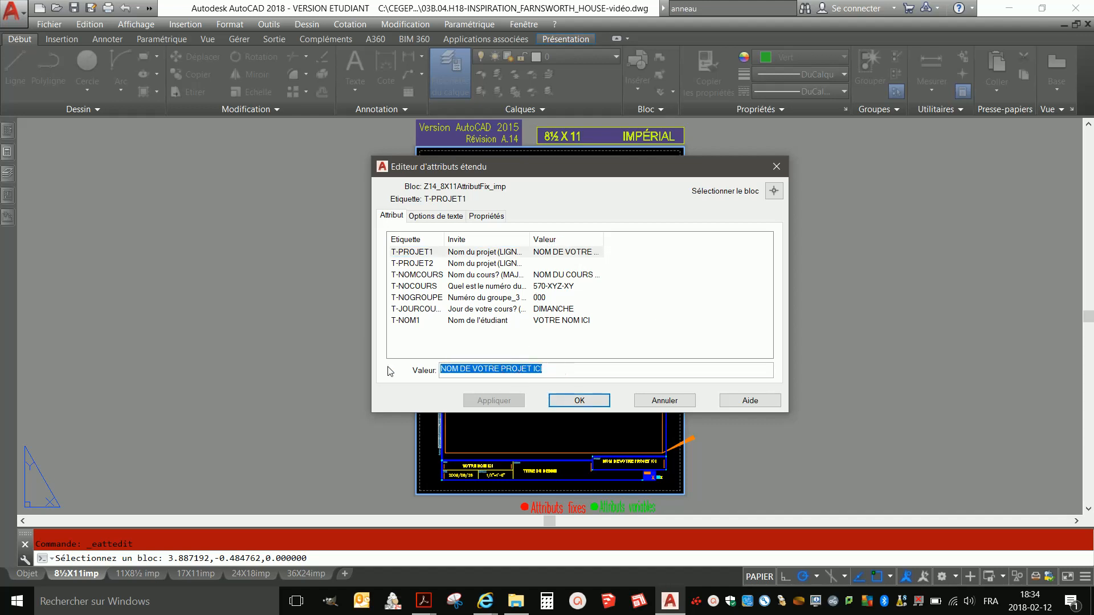
key("Delete")
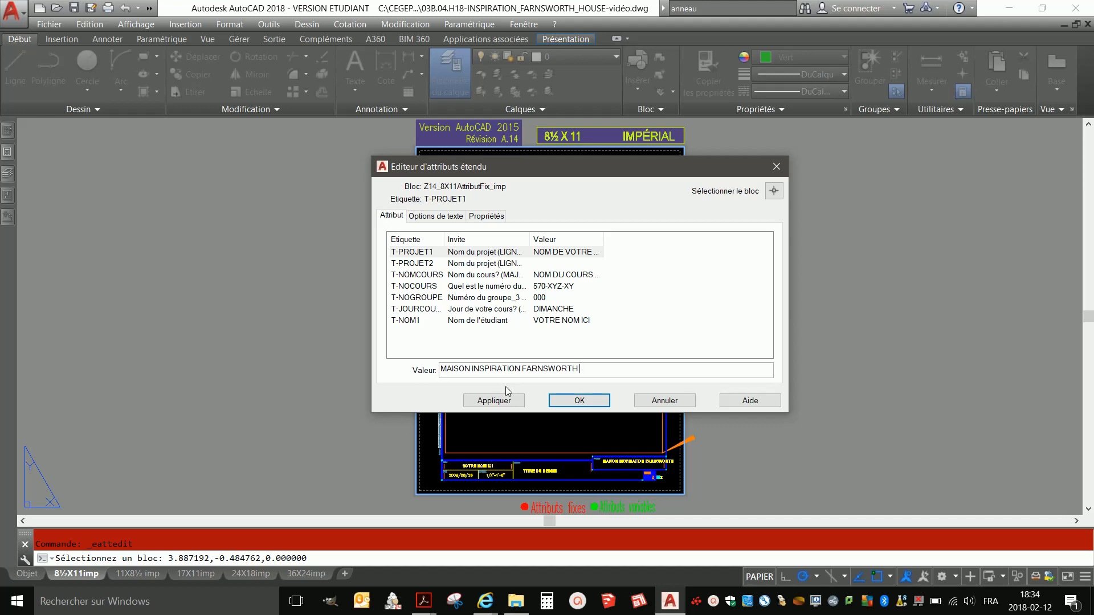
left_click(502, 402)
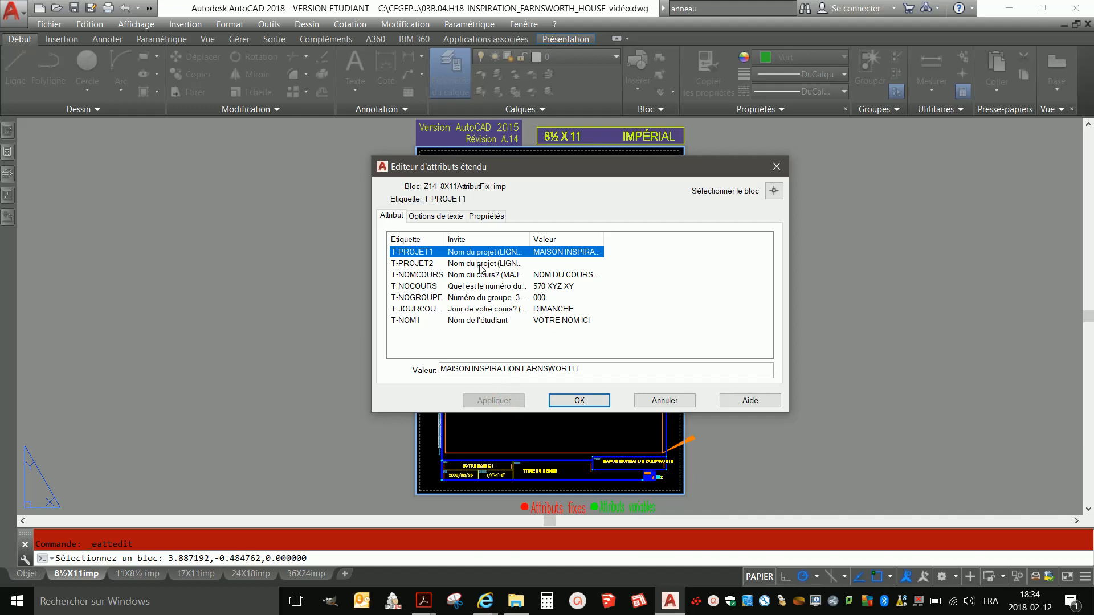
Set the course name attribute (T-NOMCOURS) to DAO INTERMÉDIAIRE.
left_click(551, 278)
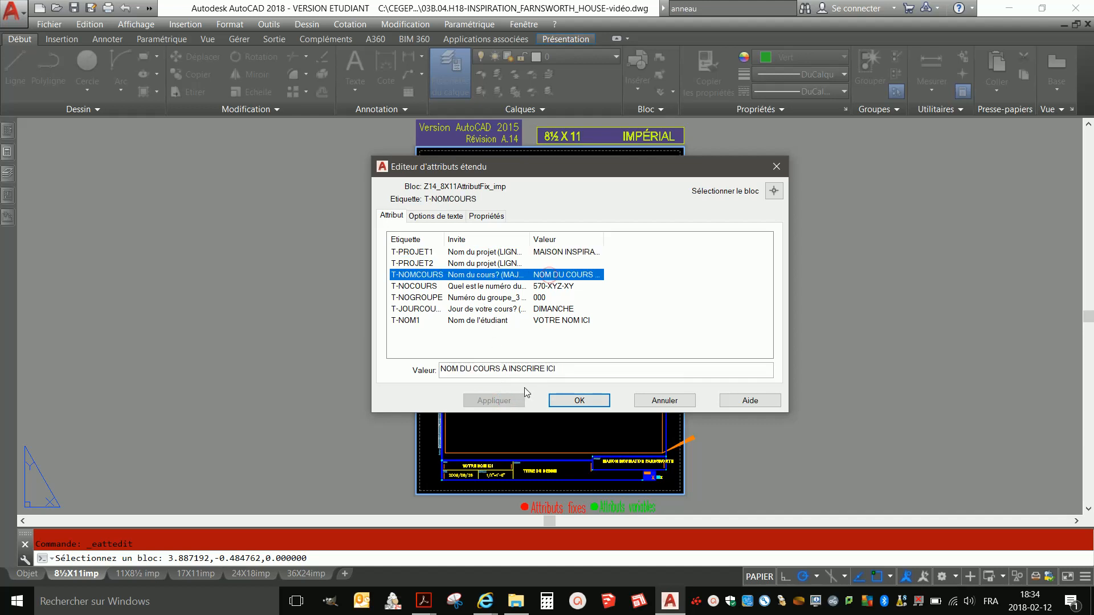
left_click_drag(564, 369, 381, 371)
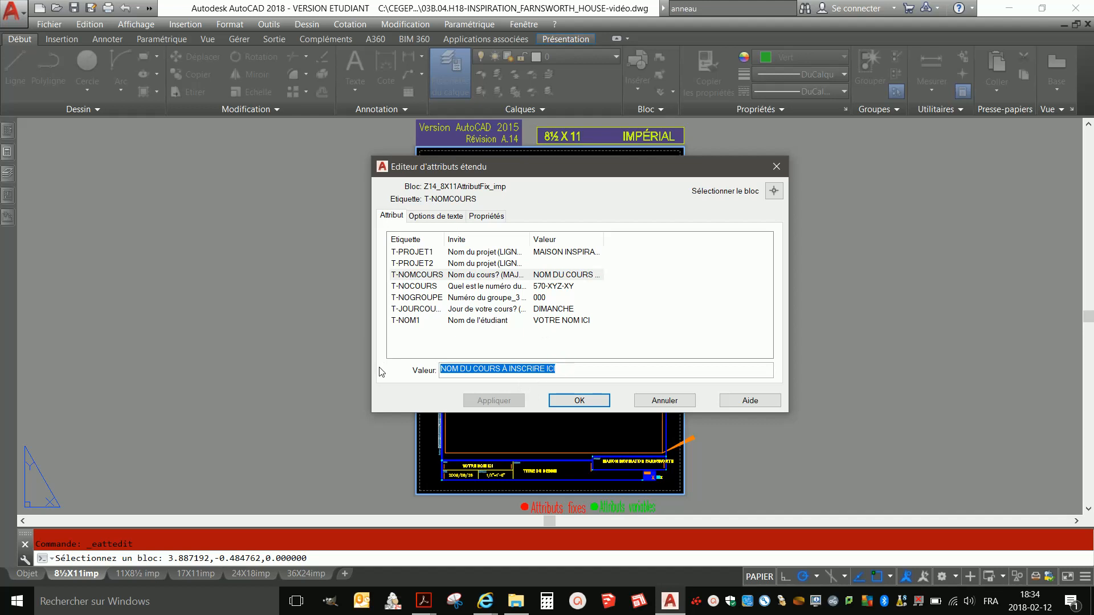
type("DAO INTERMÉ")
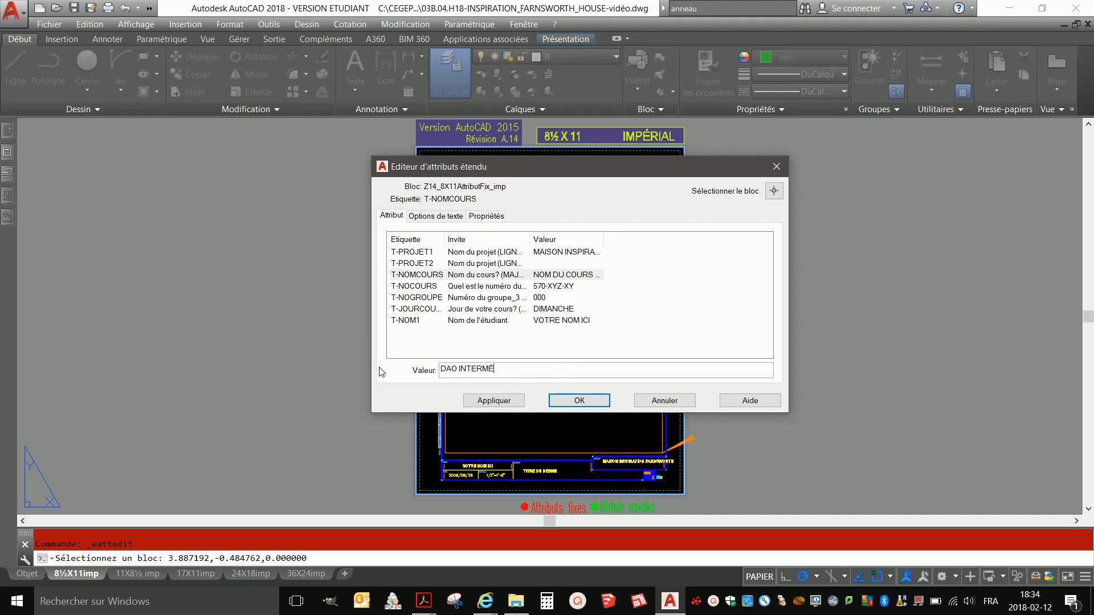
type("DIAIRE")
Set the course number attribute (T-NOCOURS) to 570-03B-FX and apply it.
left_click(570, 286)
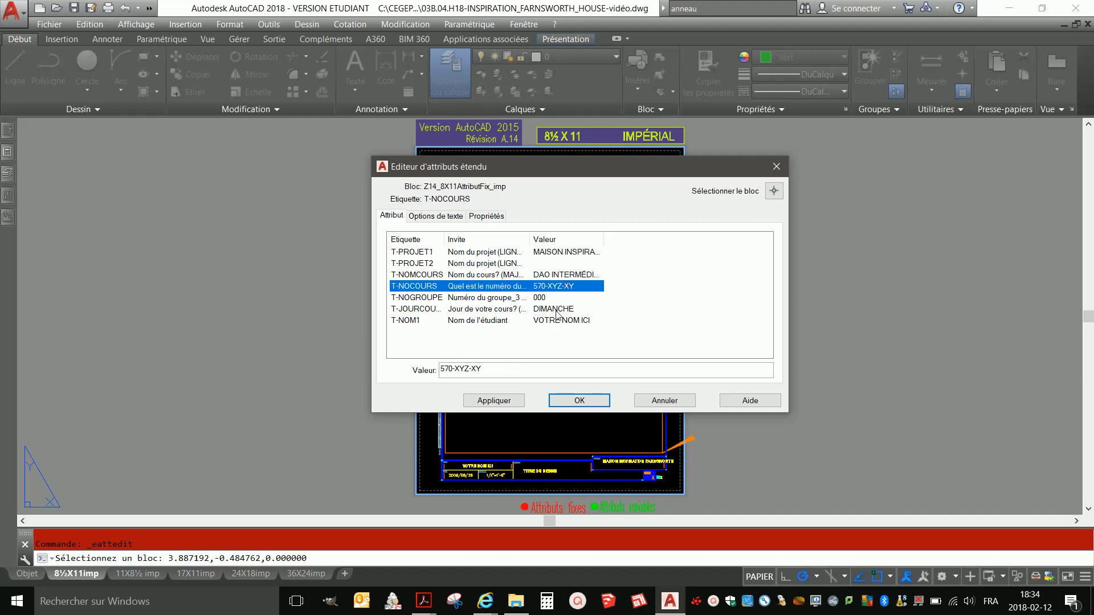
left_click(460, 369)
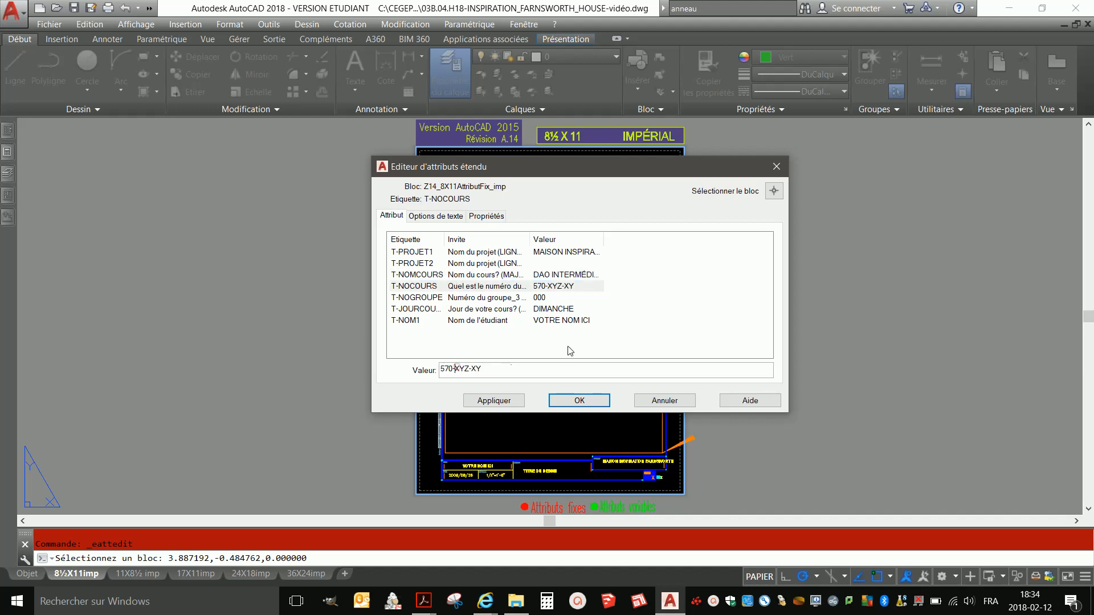
type("03B")
key("Delete")
key("Delete")
key("Delete")
key("Delete")
left_click(496, 402)
Set the group number attribute (T-NOGROUPE) to 004 and accept the fixed attribute changes.
left_click(540, 299)
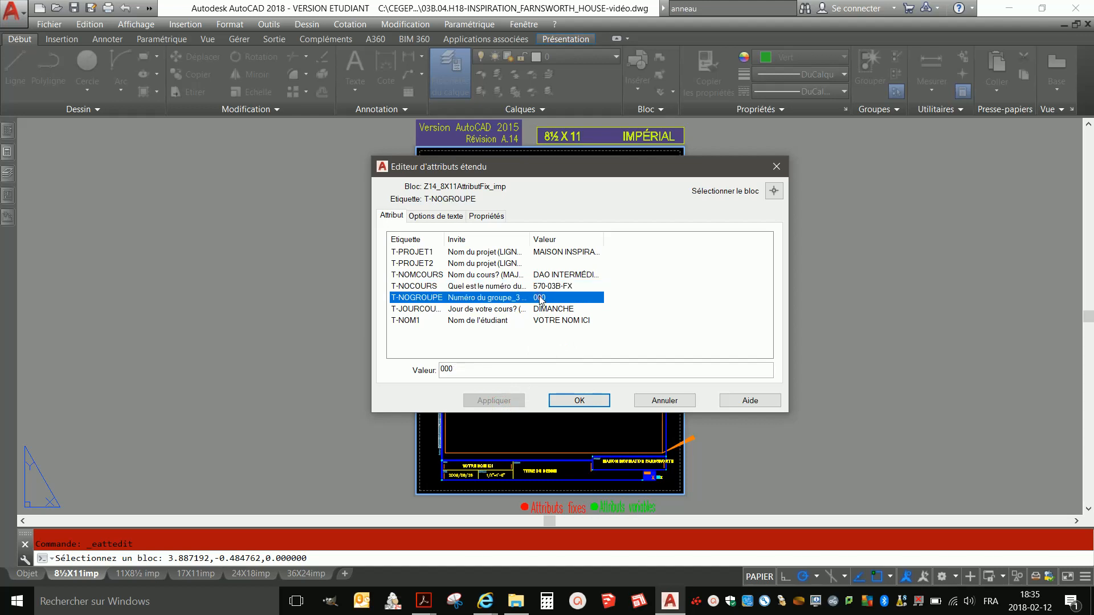
left_click(462, 370)
key("BackSpace")
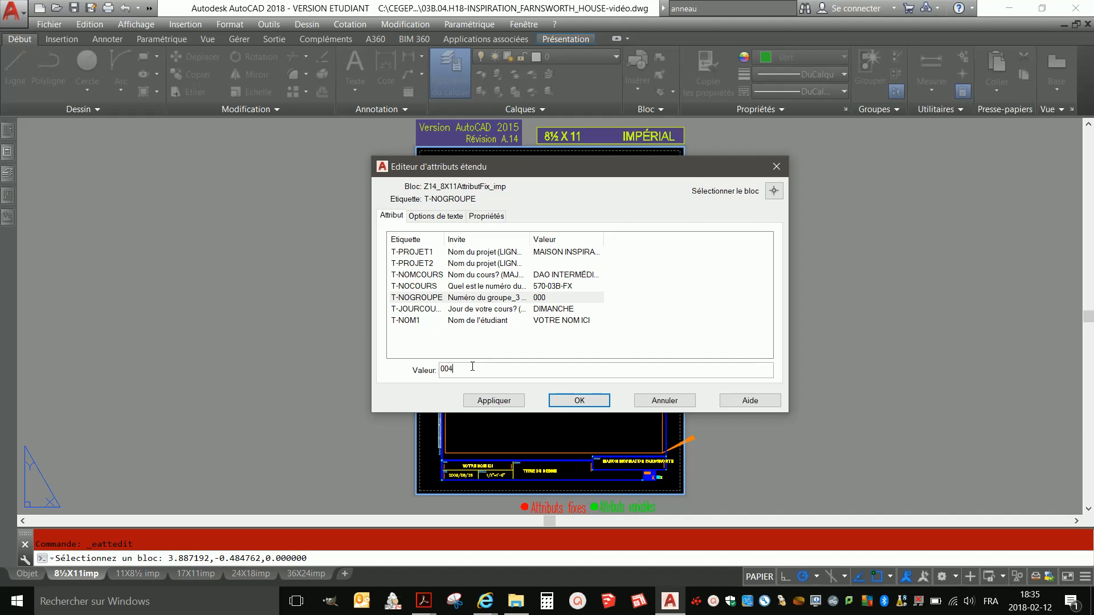
left_click(500, 402)
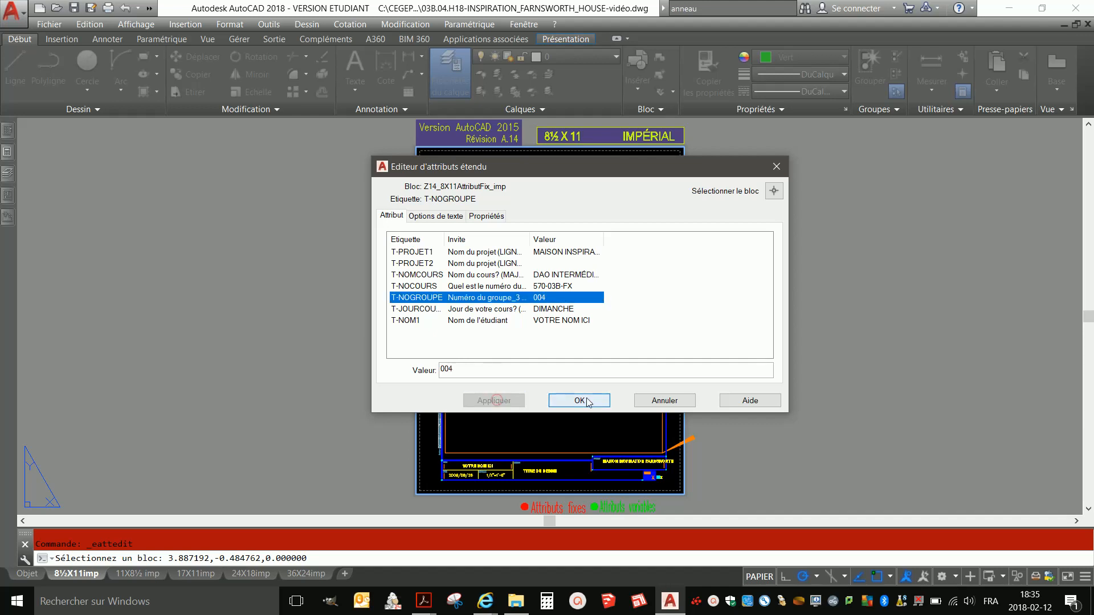
left_click(586, 399)
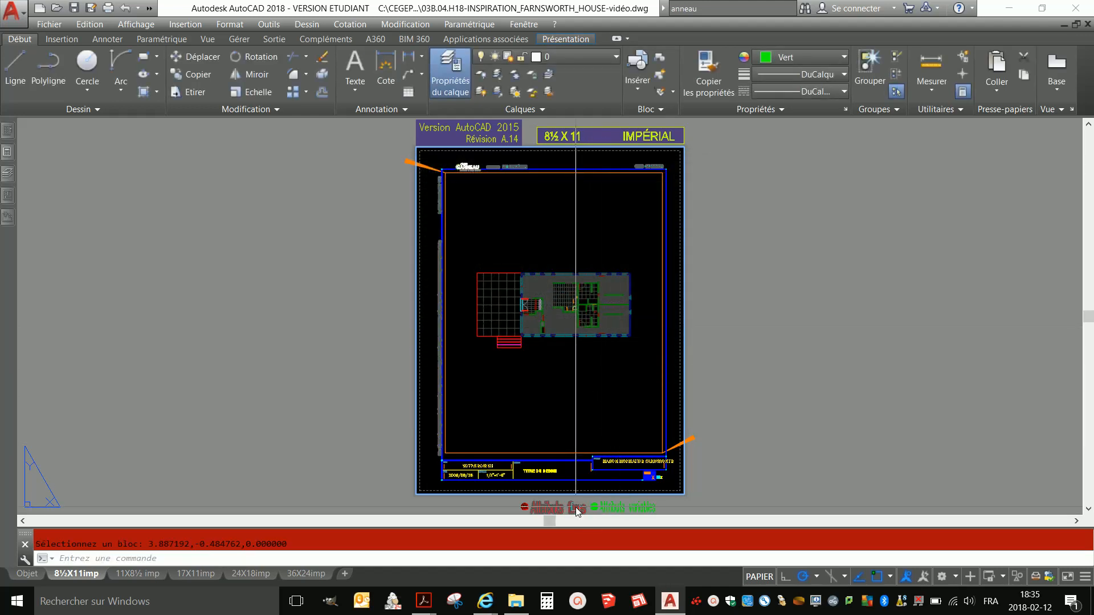
Reopen the fixed title block attributes and set the course day (T-JOURCOURS) to LUNDI.
double_click(575, 507)
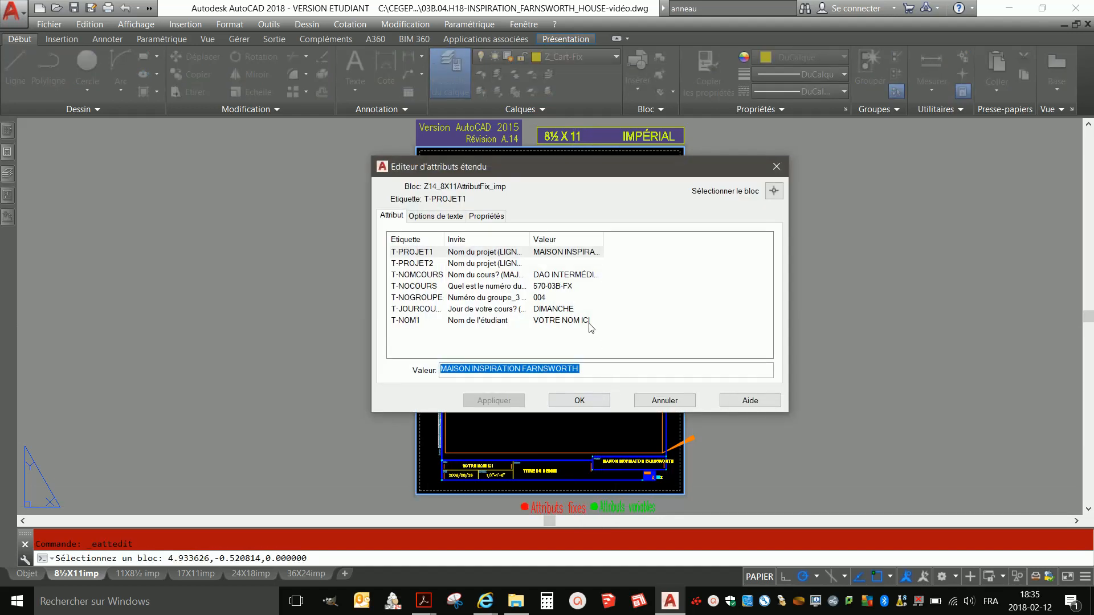
left_click(569, 310)
left_click(568, 310)
left_click_drag(494, 370, 432, 377)
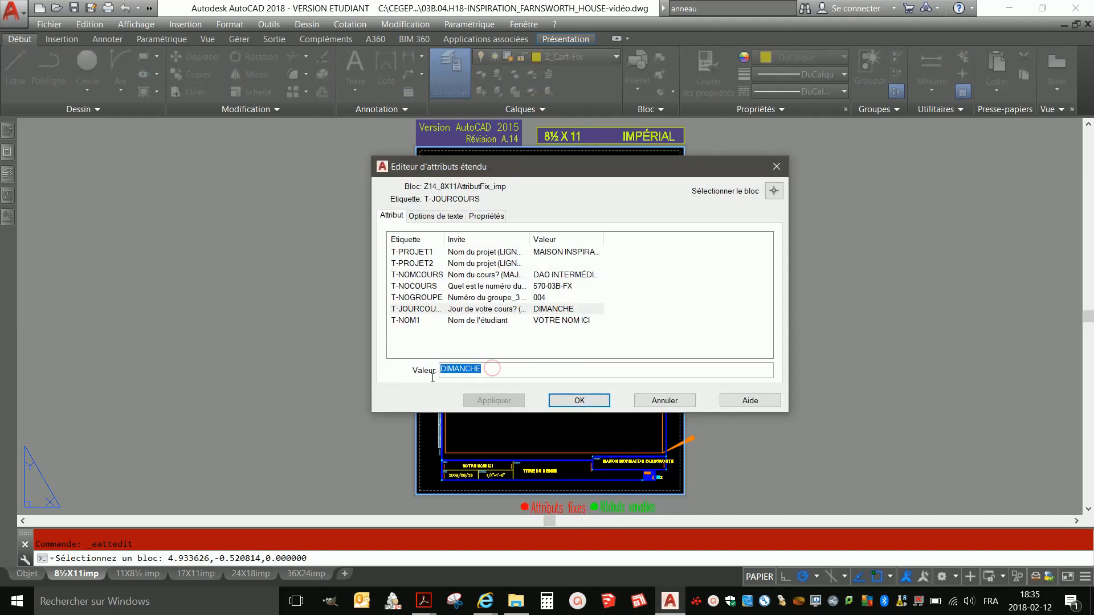
type("LUNDI")
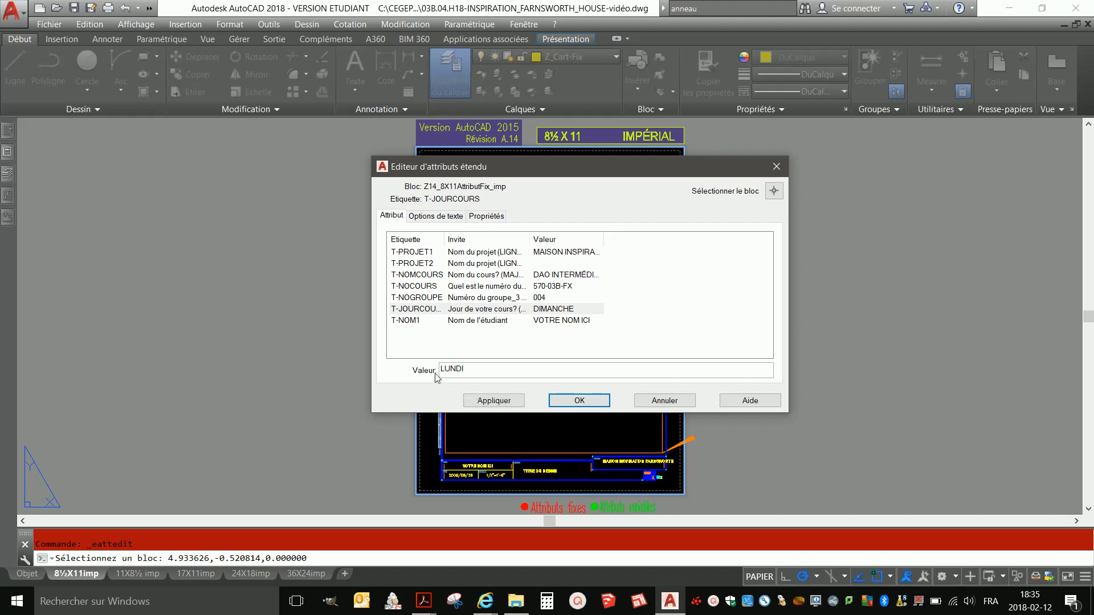
Replace the placeholder in the student name attribute (T-NOM1) with the student's name and accept the changes.
left_click(549, 322)
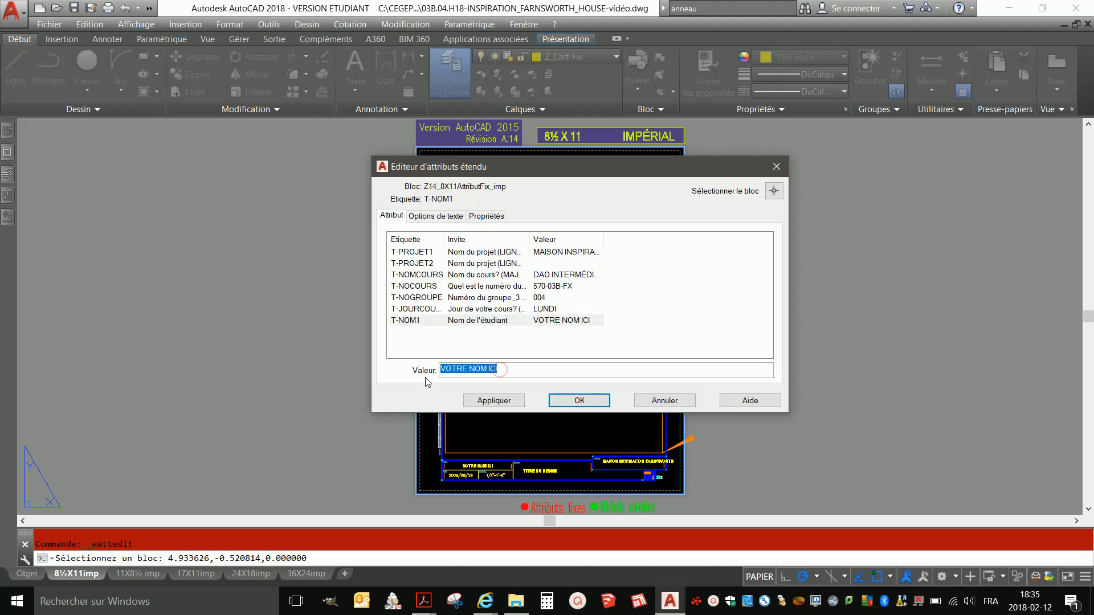
key("BackSpace")
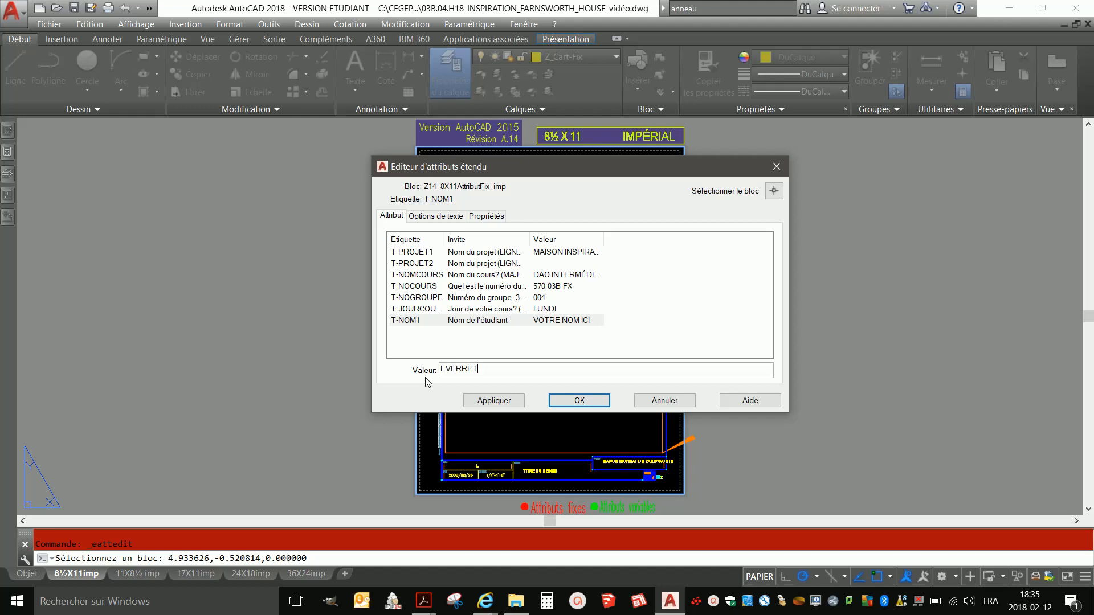
left_click(493, 400)
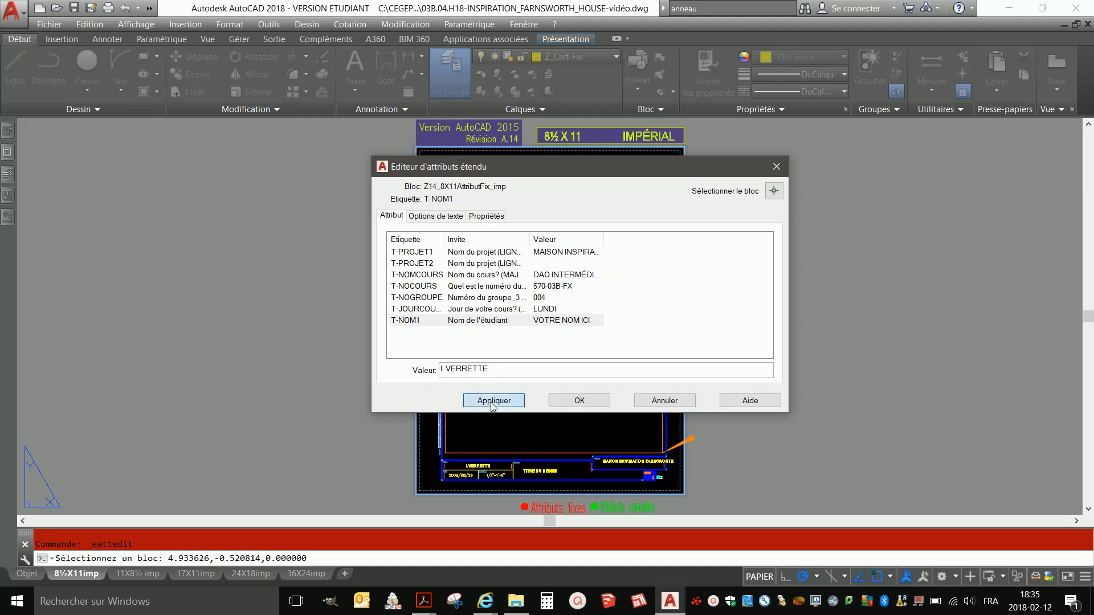
left_click(580, 401)
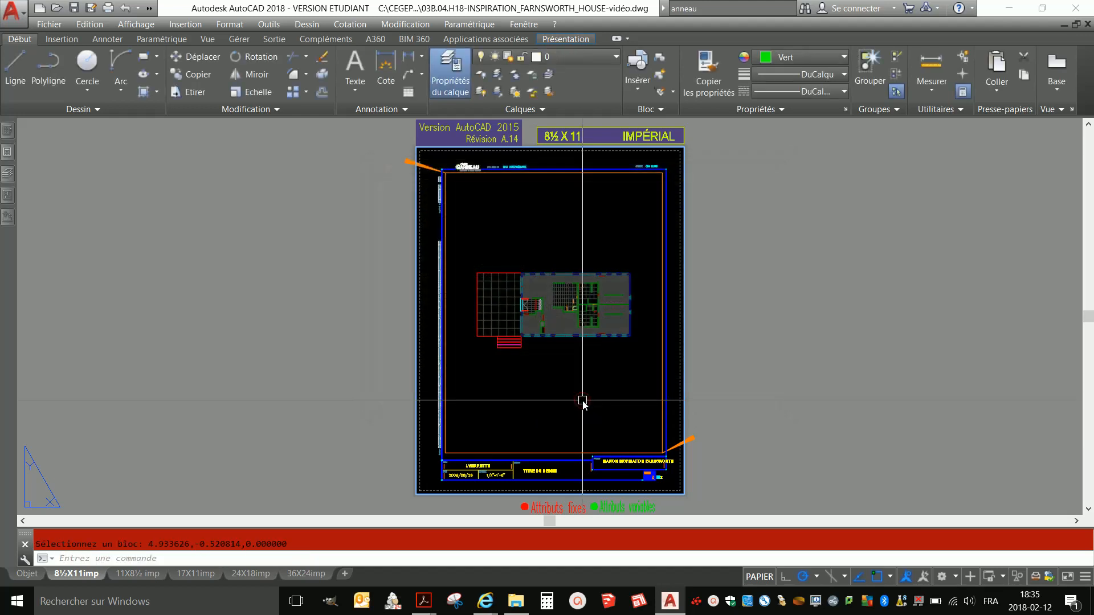
Cut FARNSWORTH out of the title block's first project name line (T-PROJET1), leaving MAISON INSPIRATION.
scroll(625, 479, "up", 4)
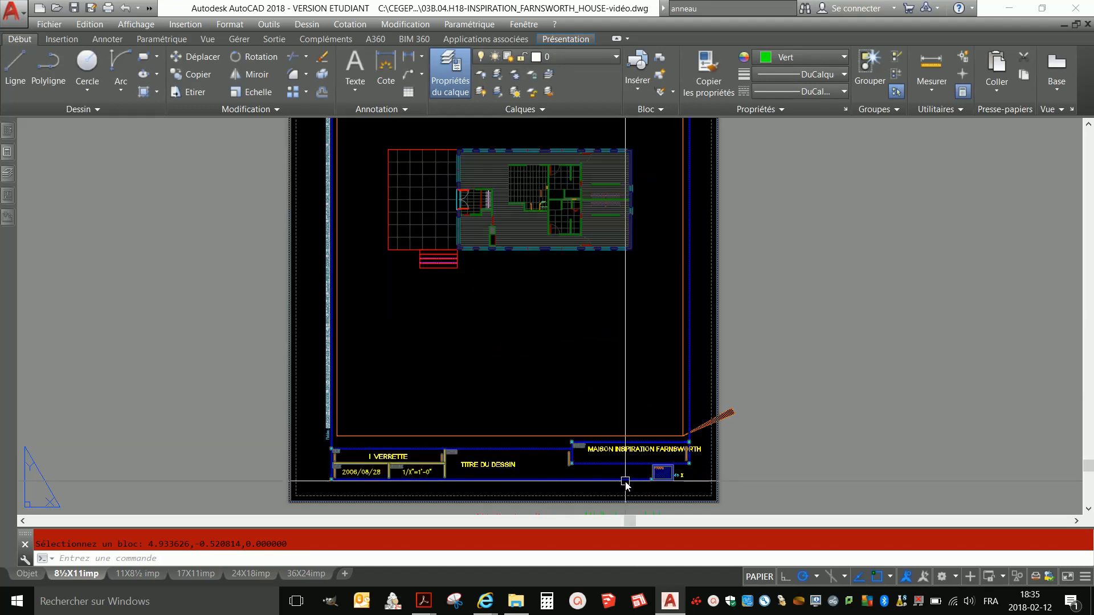
scroll(713, 285, "down", 2)
scroll(680, 422, "up", 2)
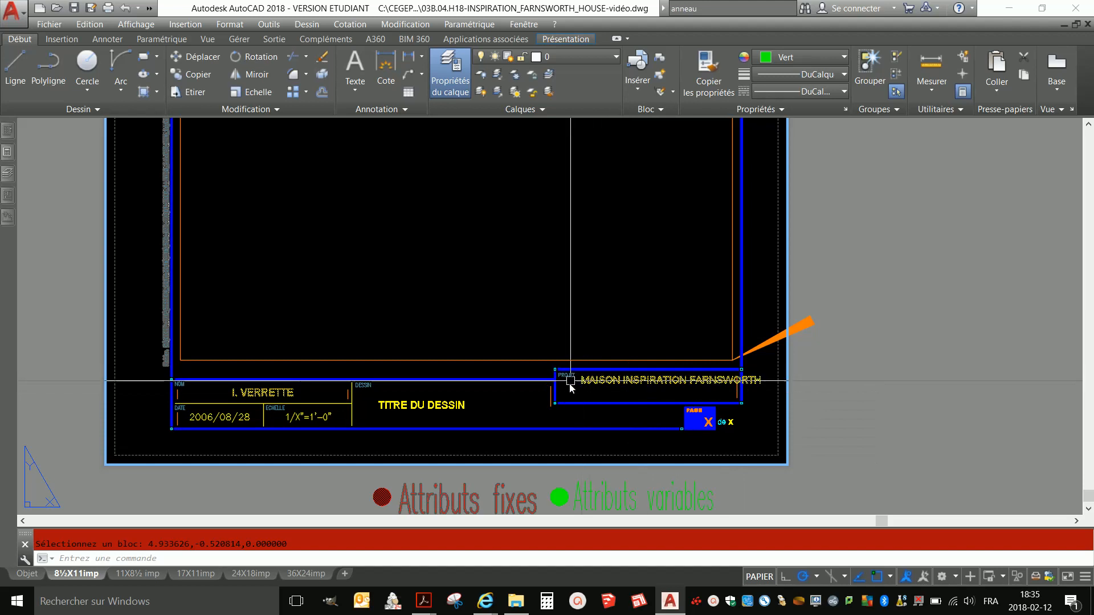
double_click(707, 381)
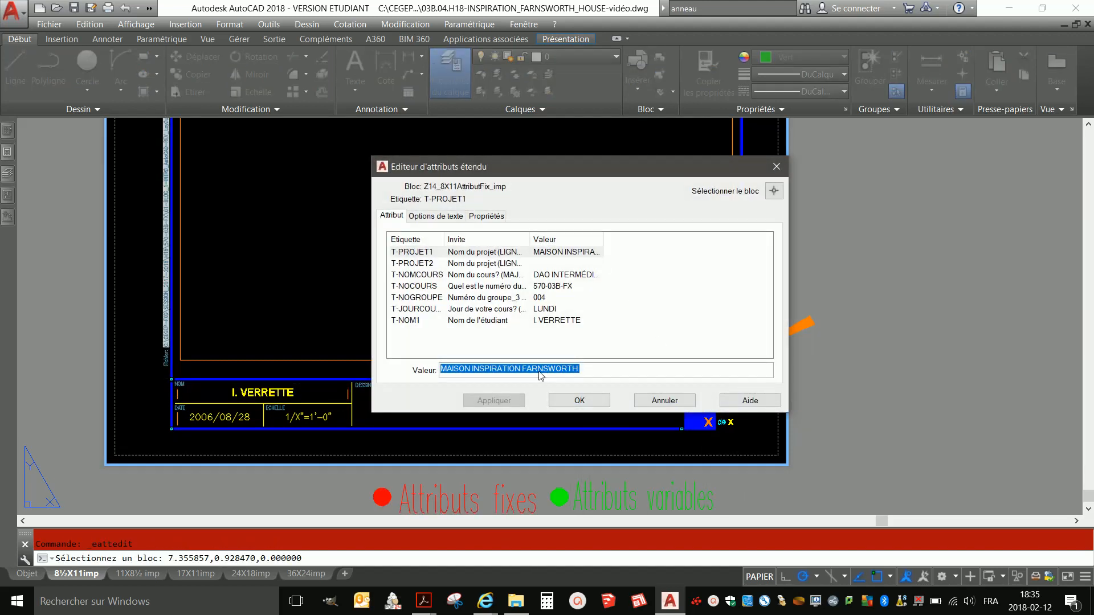
left_click(538, 370)
left_click_drag(522, 369, 591, 367)
key("ctrl+c")
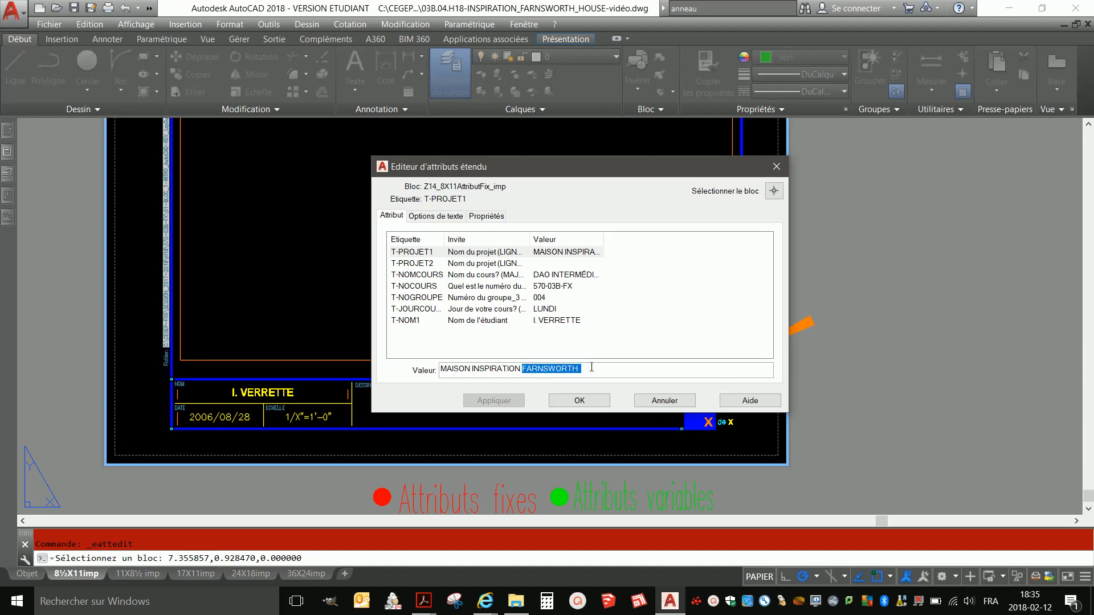
key("Delete")
Paste FARNSWORTH into the second project name line (T-PROJET2) and accept the attribute changes.
left_click(422, 265)
left_click(471, 370)
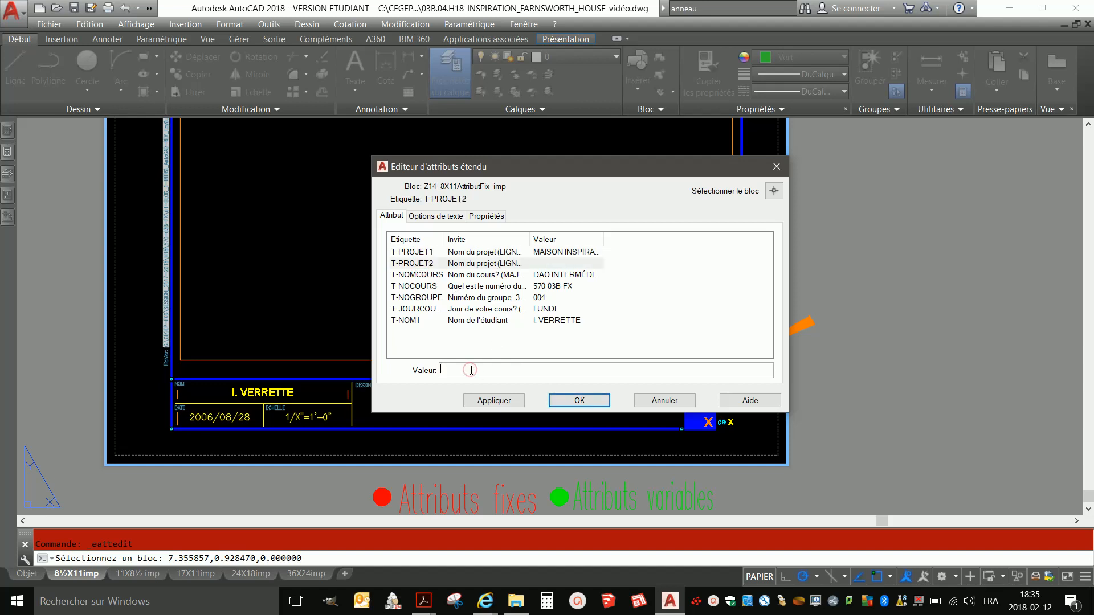
key("ctrl+v")
left_click(511, 398)
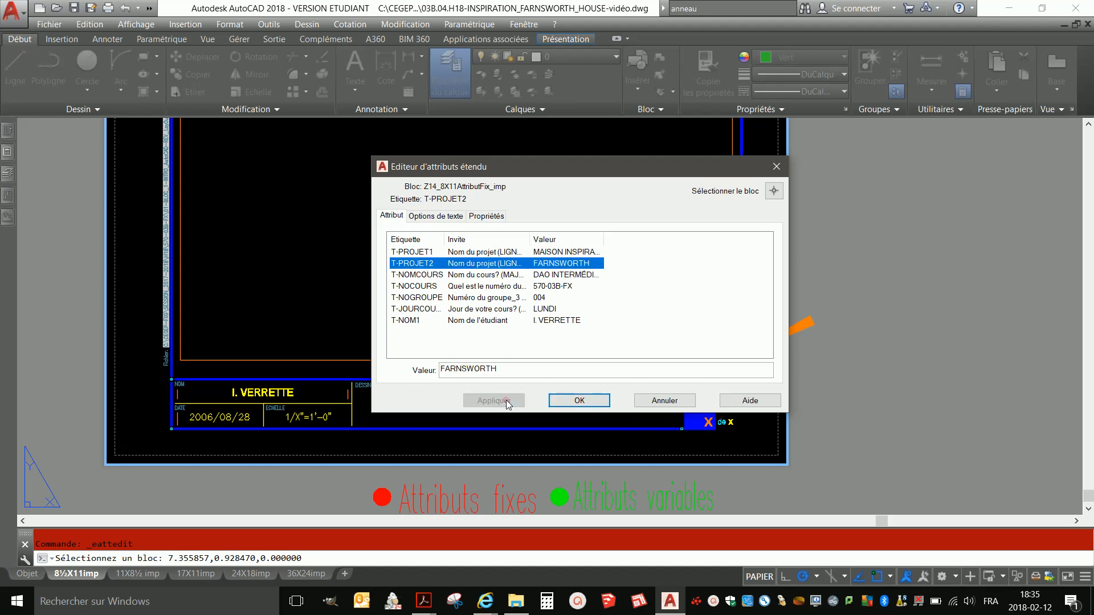
left_click(564, 401)
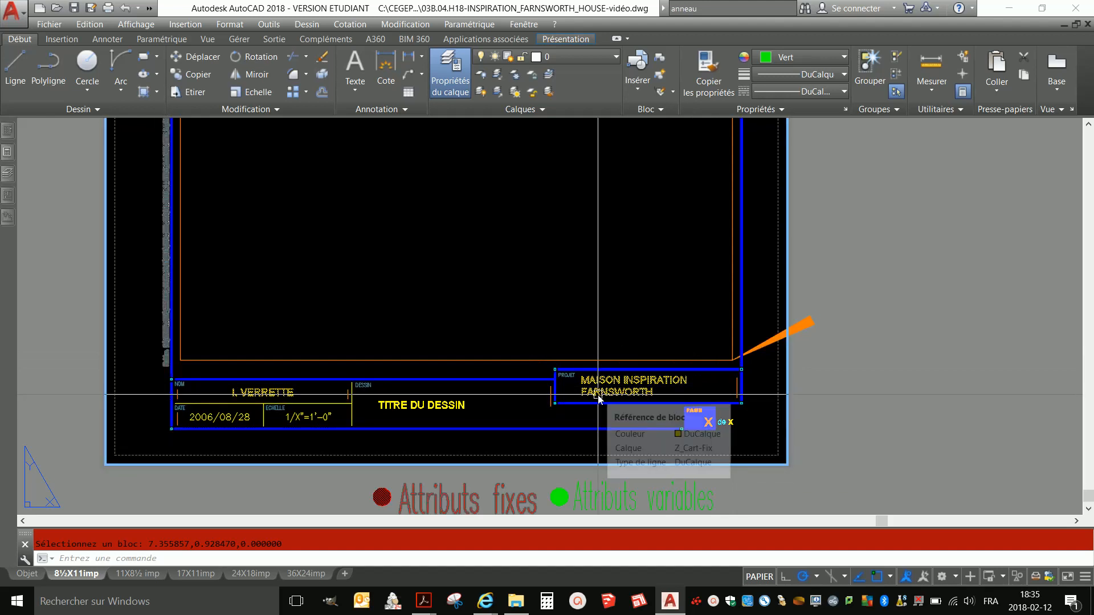
Open the variable title block attributes and set the drawing date (T-DATE) to 12.02.2018.
left_click(630, 493)
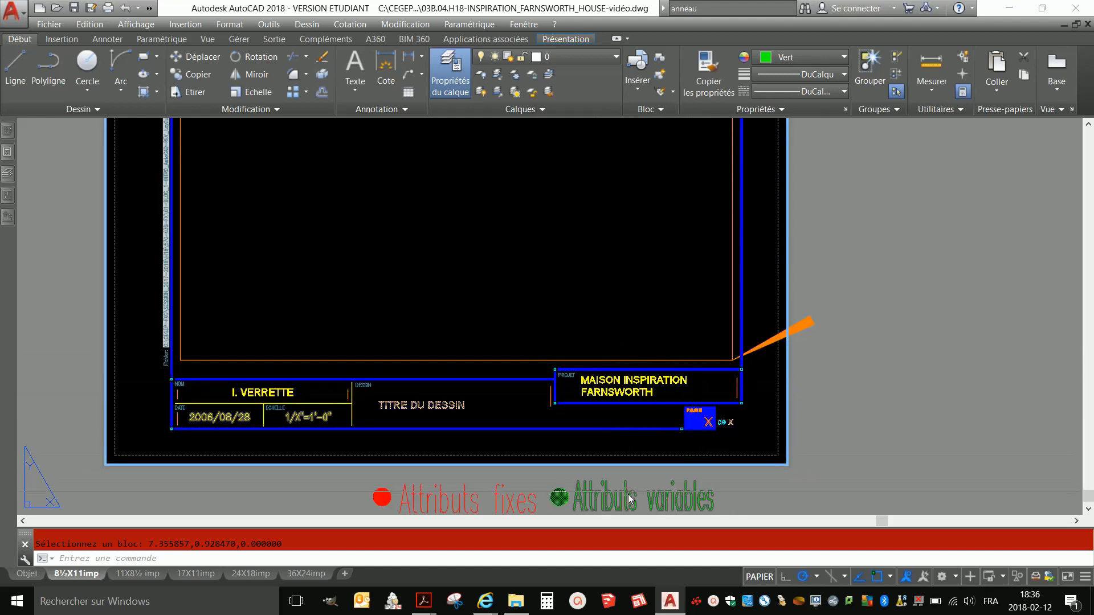
double_click(629, 496)
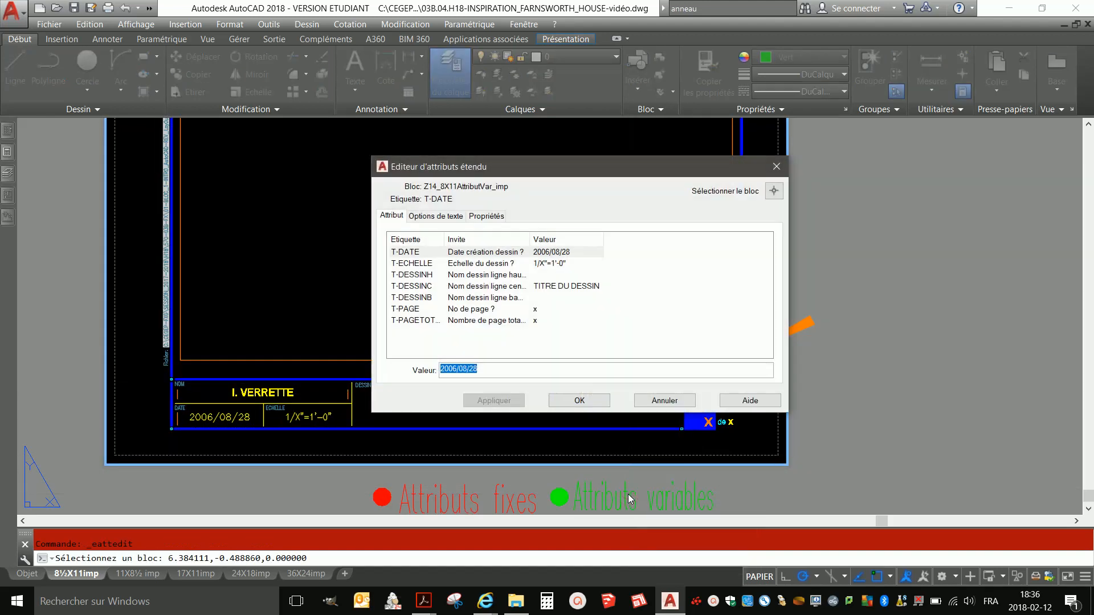
left_click(458, 370)
left_click_drag(450, 370, 496, 368)
key("BackSpace")
key("BackSpace")
key("BackSpace")
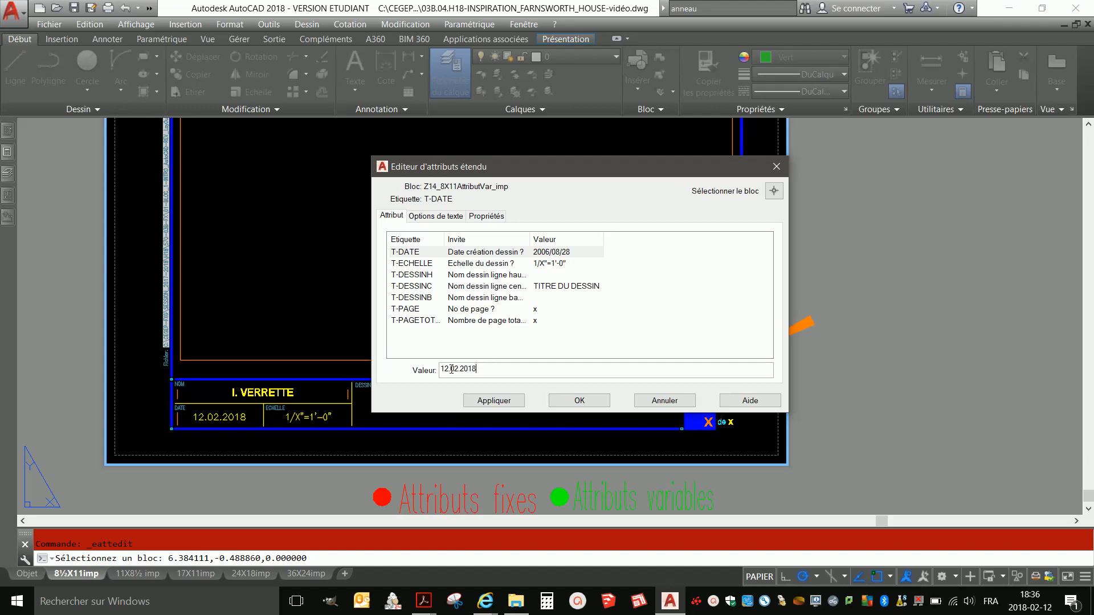
Set the drawing scale attribute (T-ECHELLE) to 1/16"=1'-0" and accept the variable attribute changes.
left_click(552, 265)
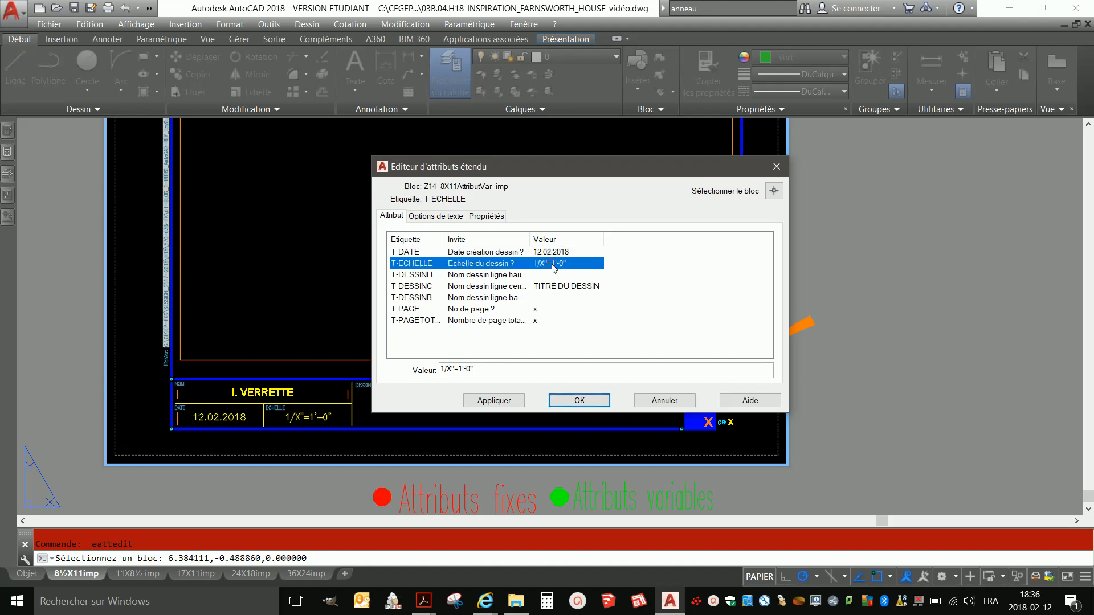
left_click(450, 369)
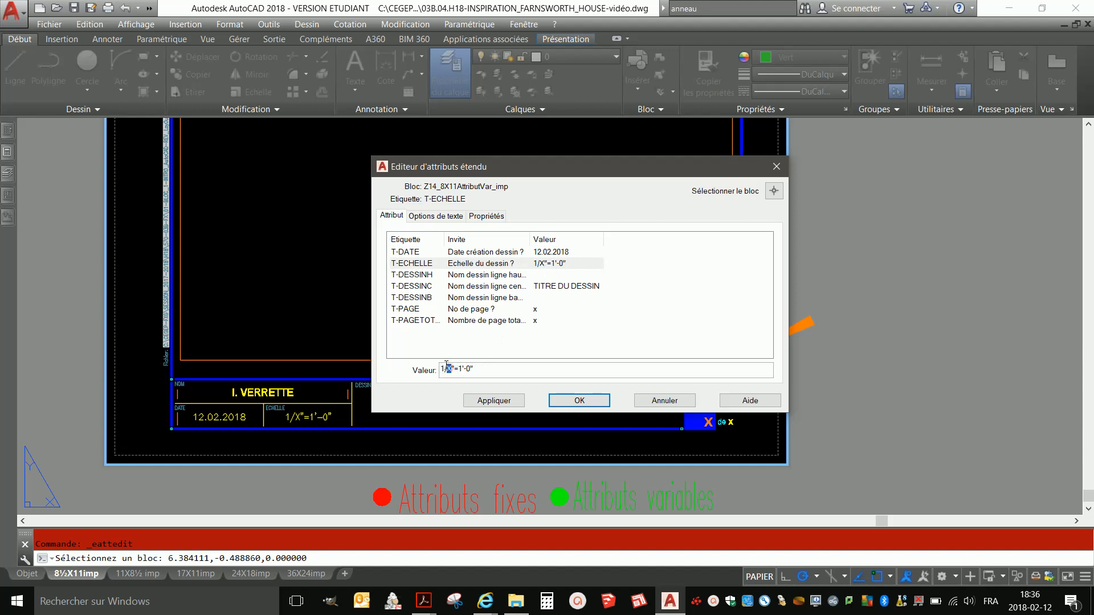
left_click_drag(449, 368, 445, 365)
type("16")
left_click(575, 402)
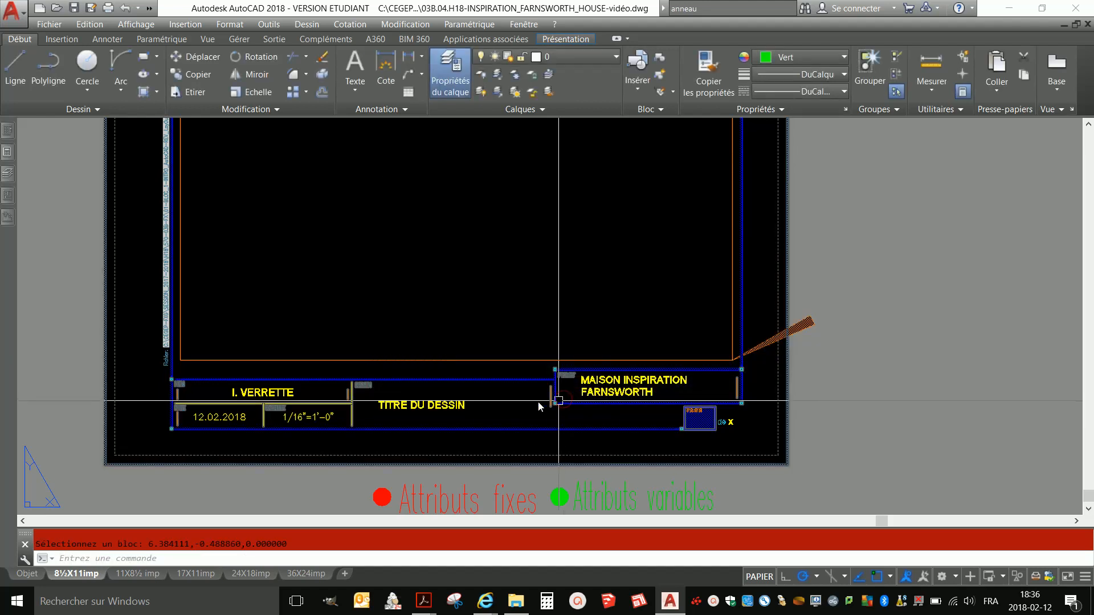
Open the variable title block attributes and set the centre drawing name line (T-DESSINC) to PLAN.
left_click(420, 407)
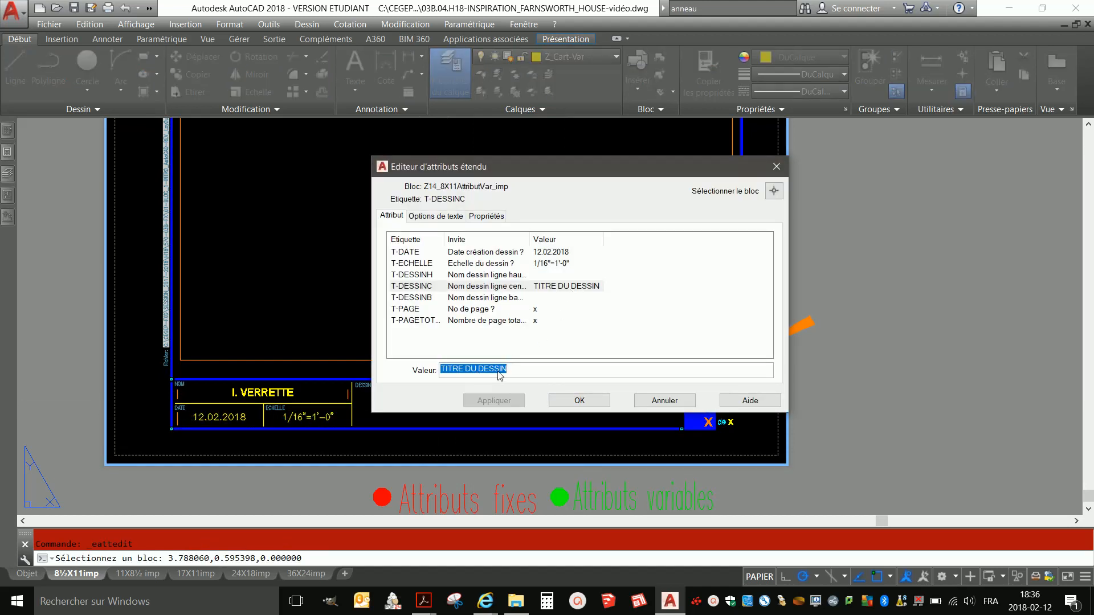
left_click_drag(513, 371, 430, 371)
type("PLAN")
key("Return")
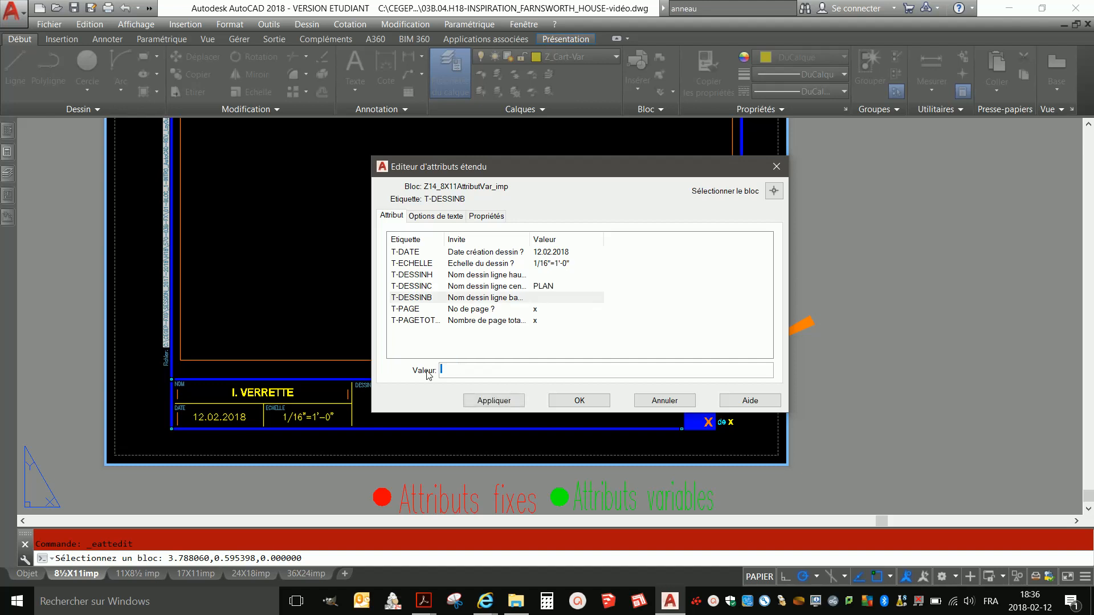
Set the page number (T-PAGE) and the total number of pages (T-PAGETOTAL) both to 1 and accept the attribute changes.
left_click(502, 312)
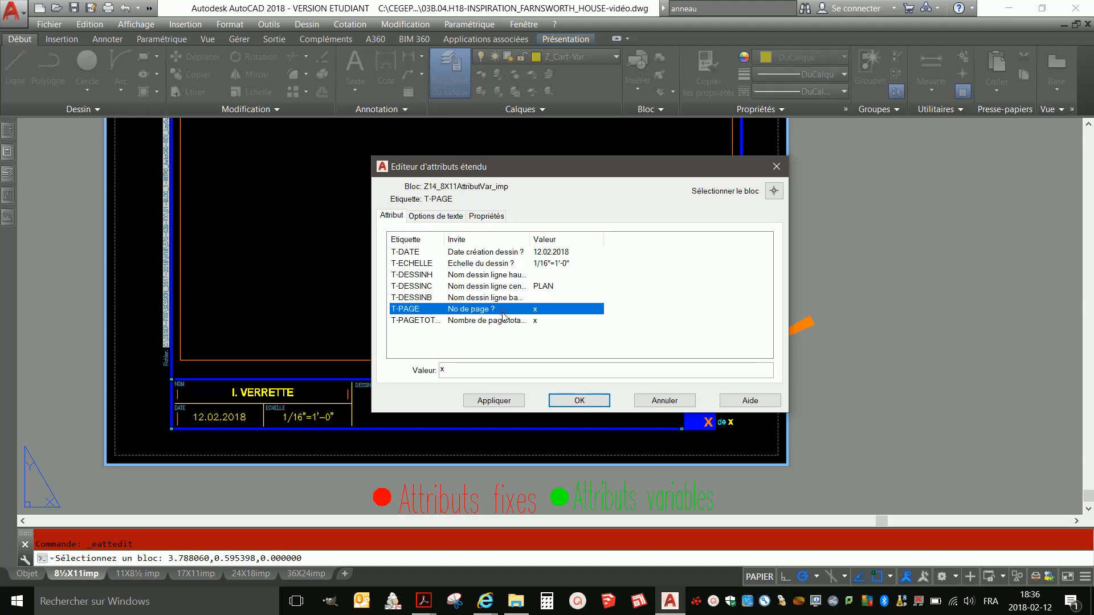
double_click(468, 370)
type("1")
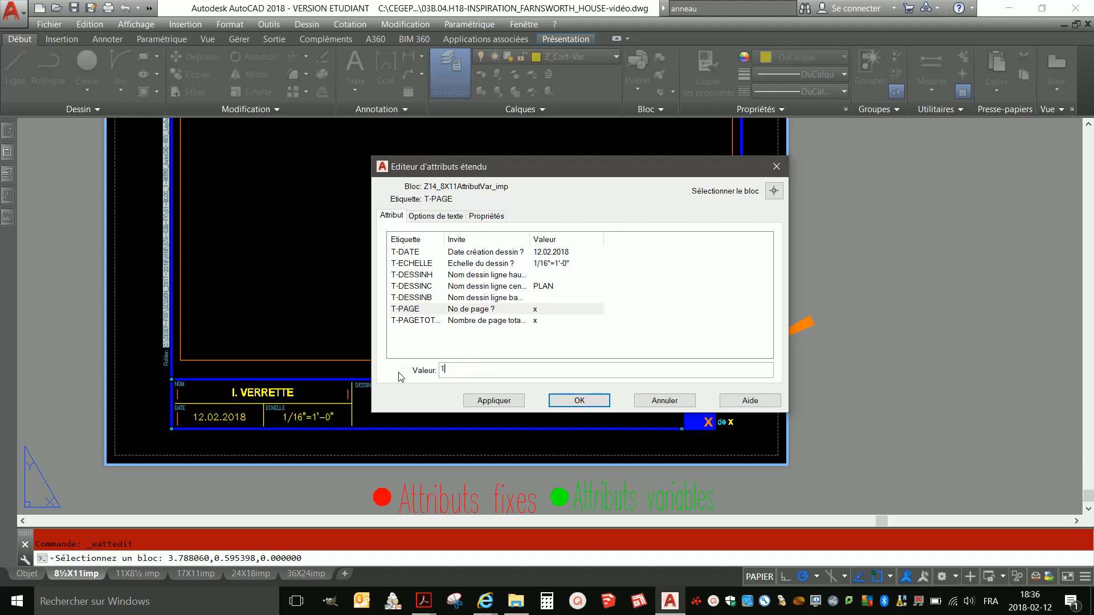
left_click(556, 321)
double_click(456, 369)
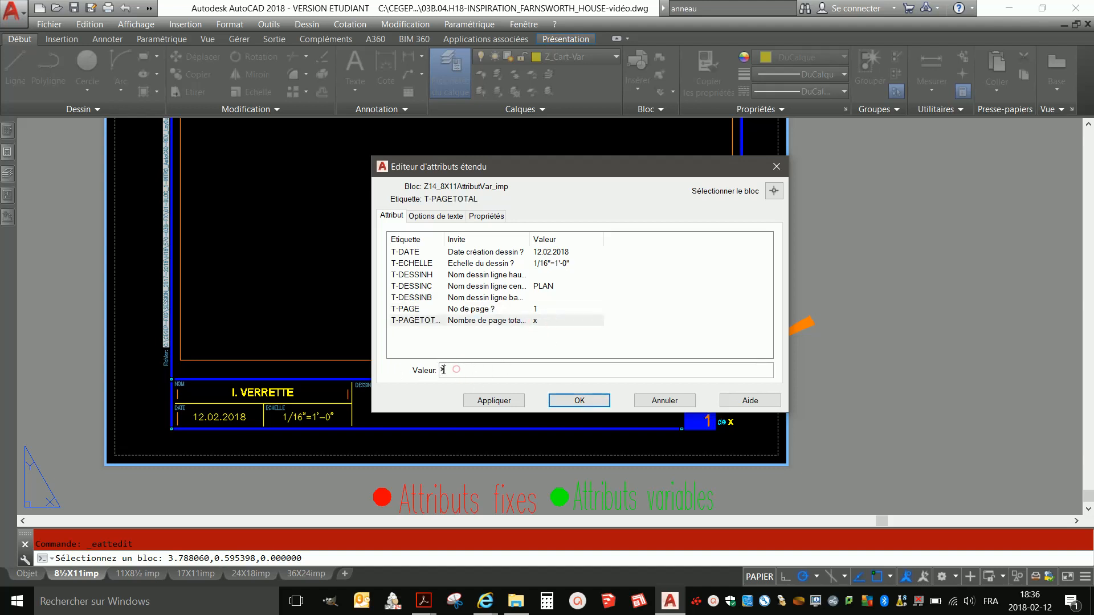
type("1")
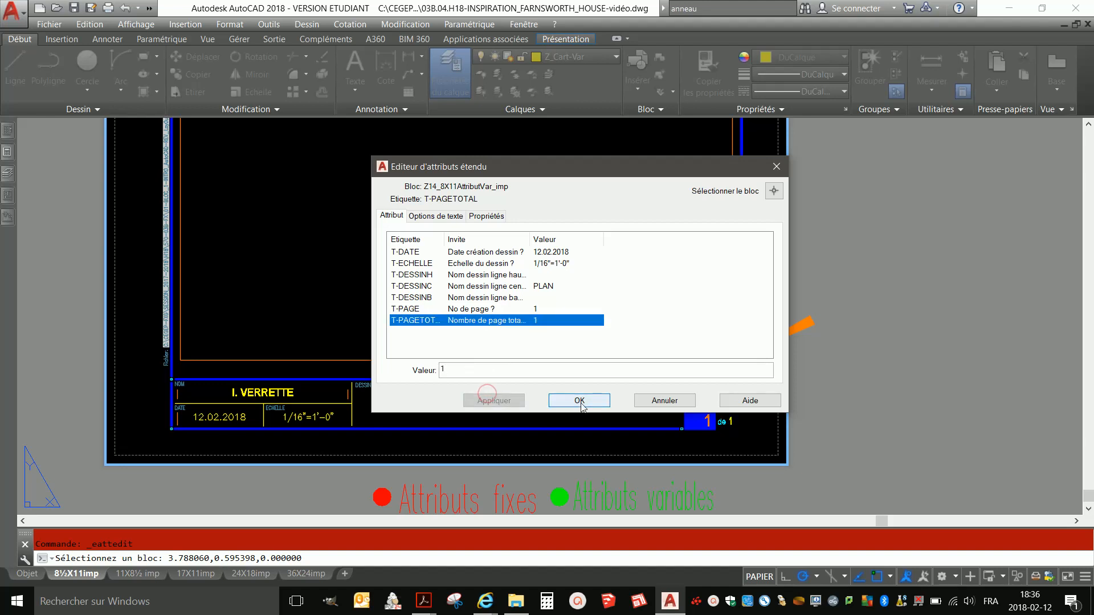
left_click(580, 401)
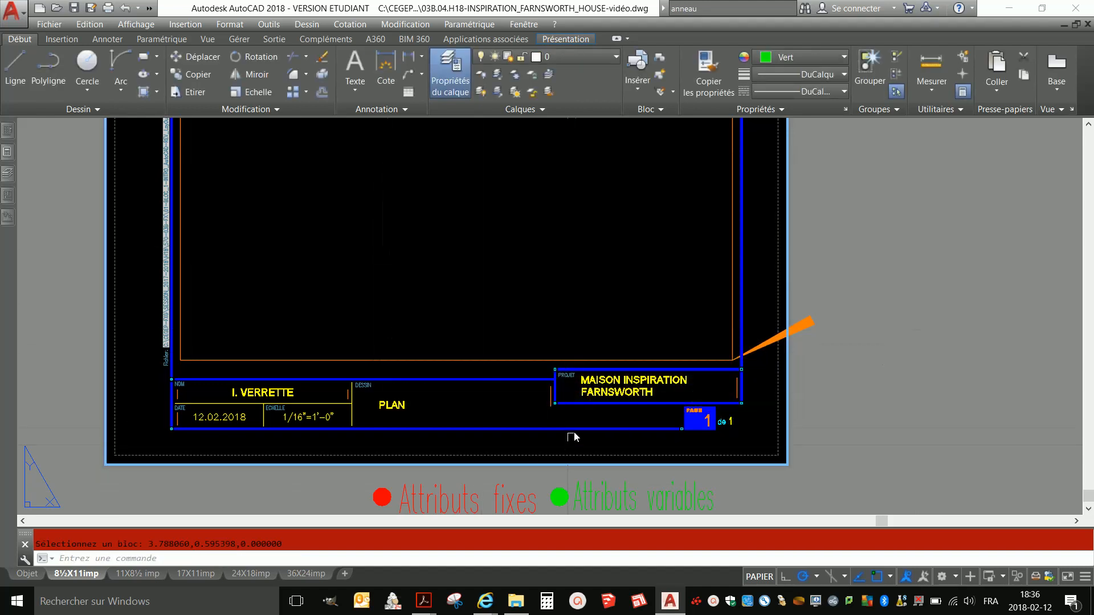
middle_click(625, 239)
middle_click(625, 238)
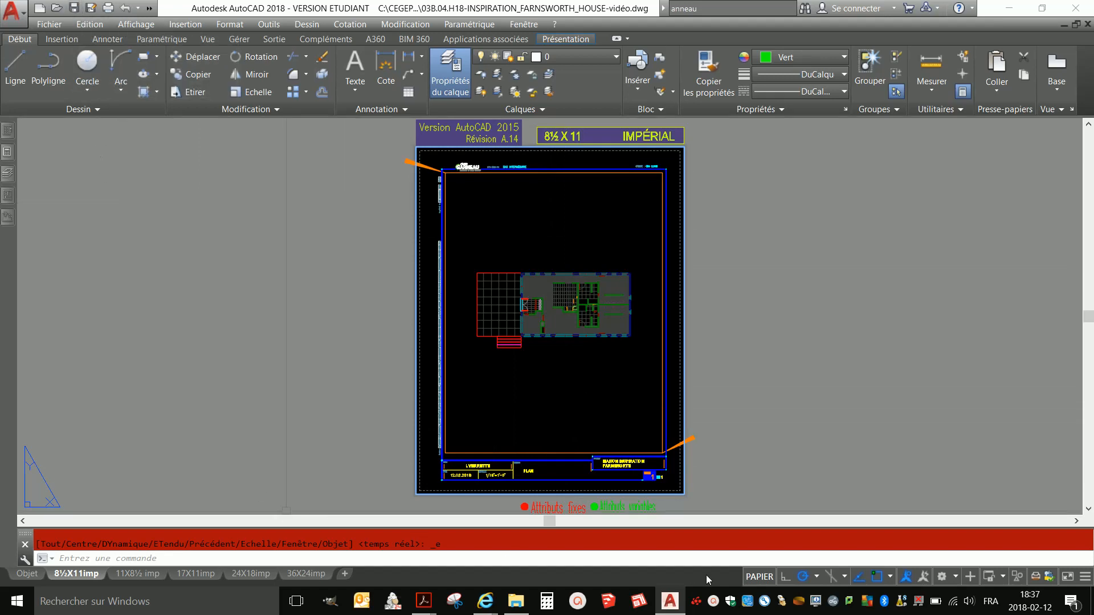
left_click(715, 605)
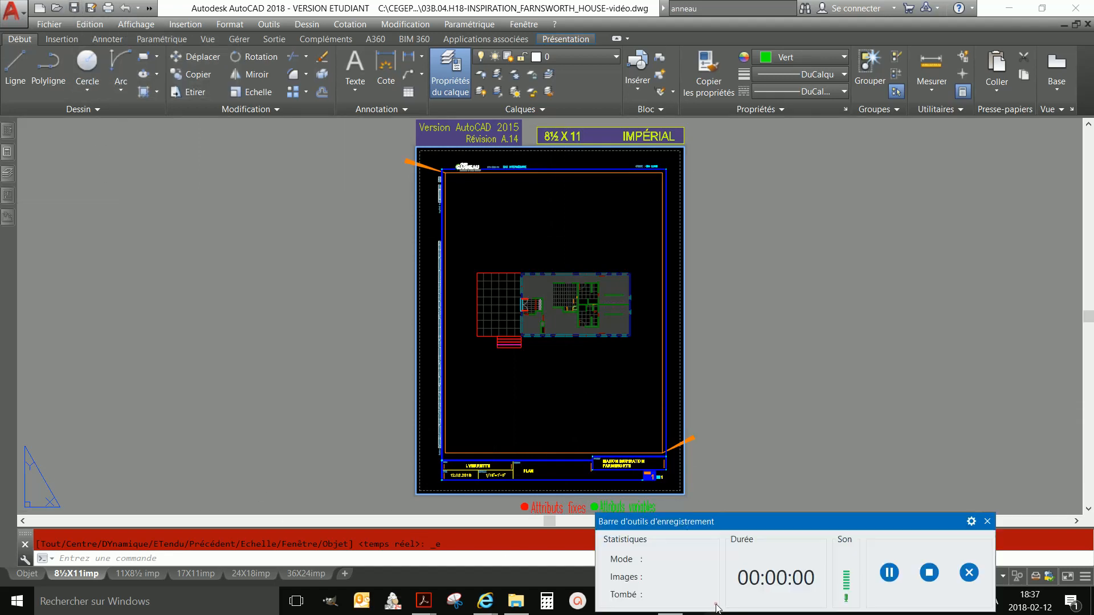